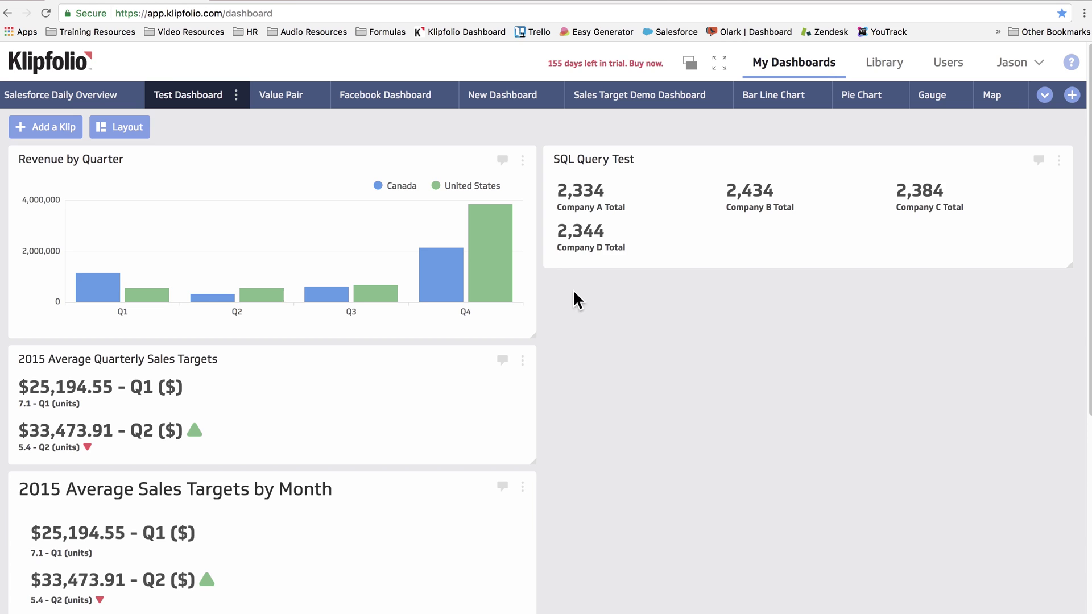
Step: Start a new custom Klip of the Bar/Line Chart type
mouse_move(479, 256)
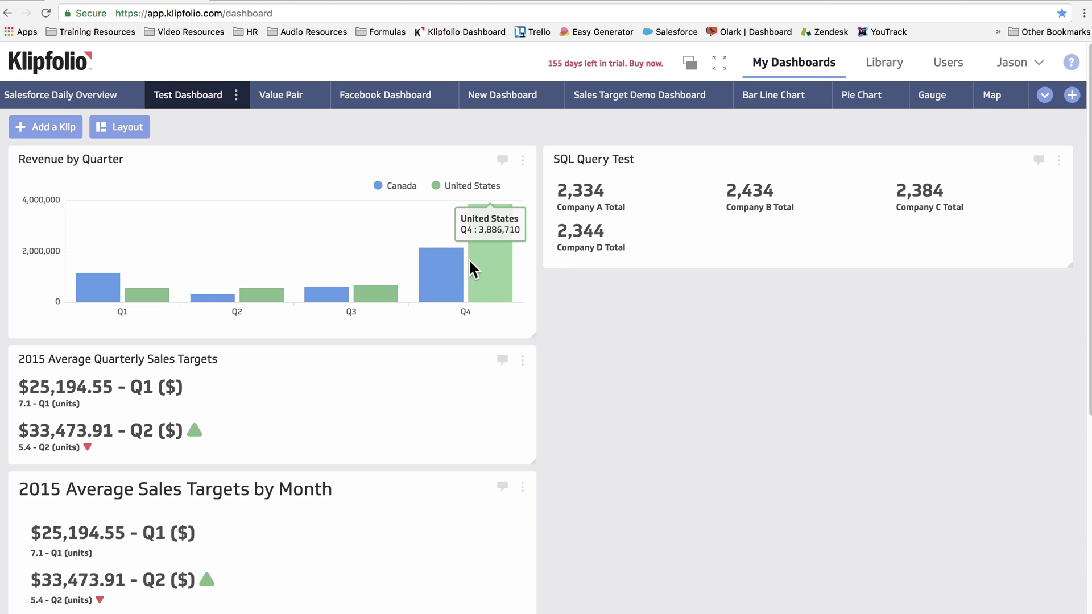
mouse_move(448, 267)
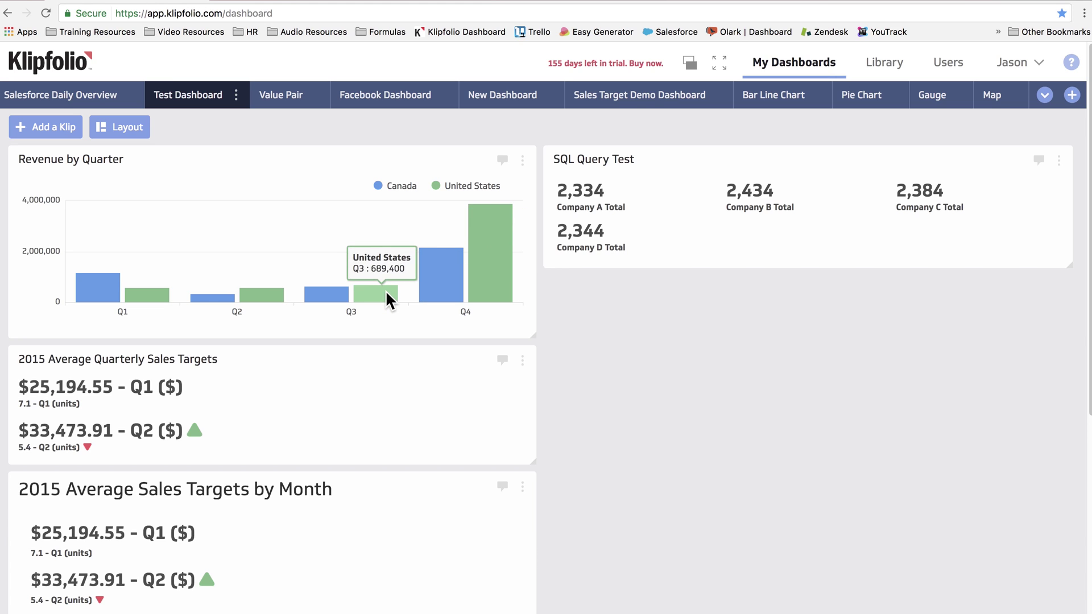
mouse_move(333, 291)
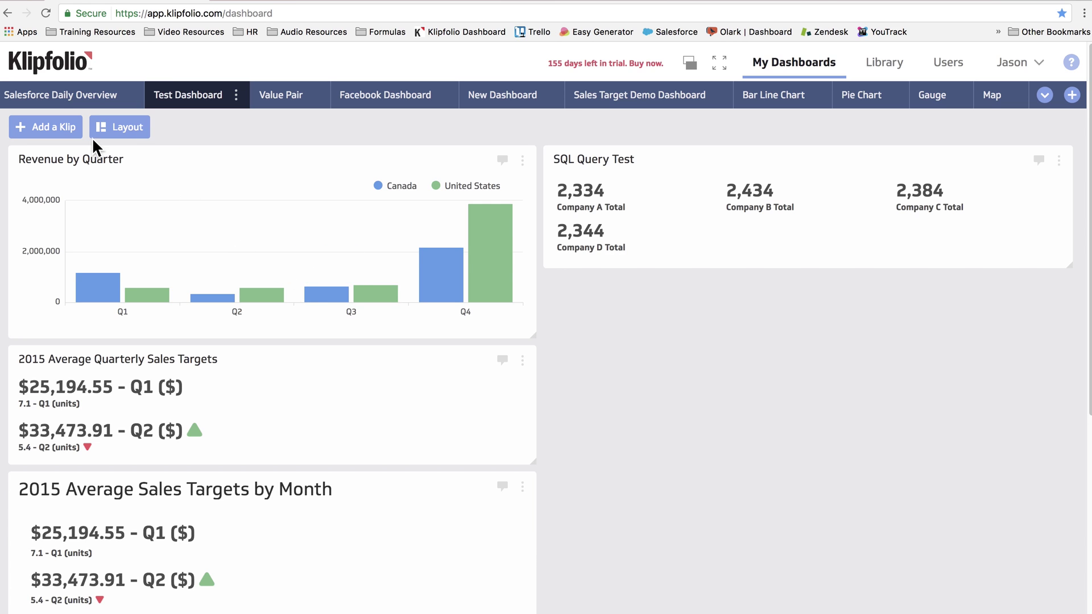
left_click(67, 133)
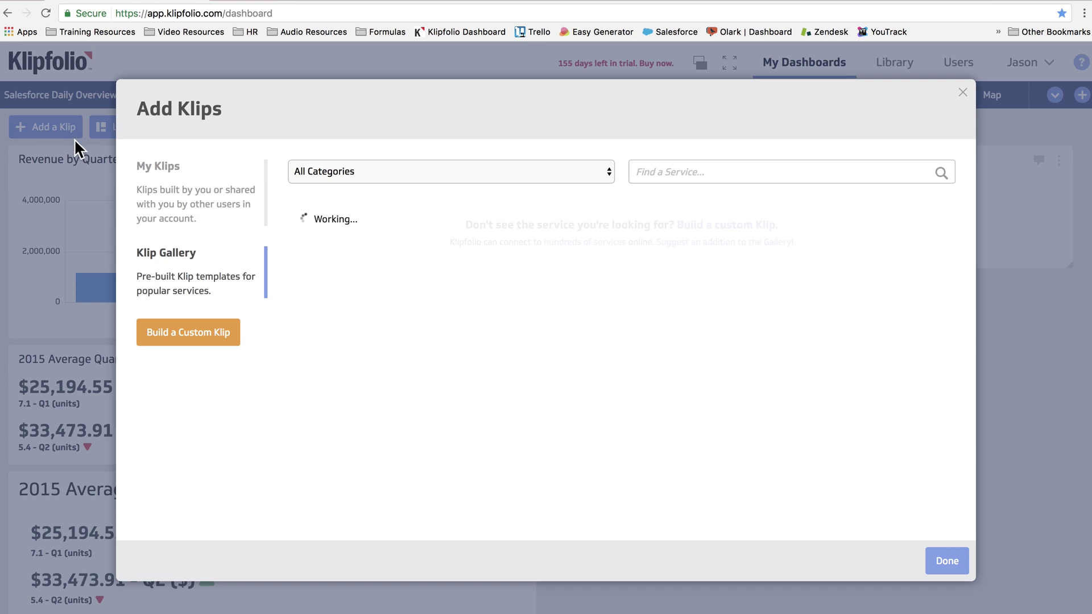
left_click(182, 335)
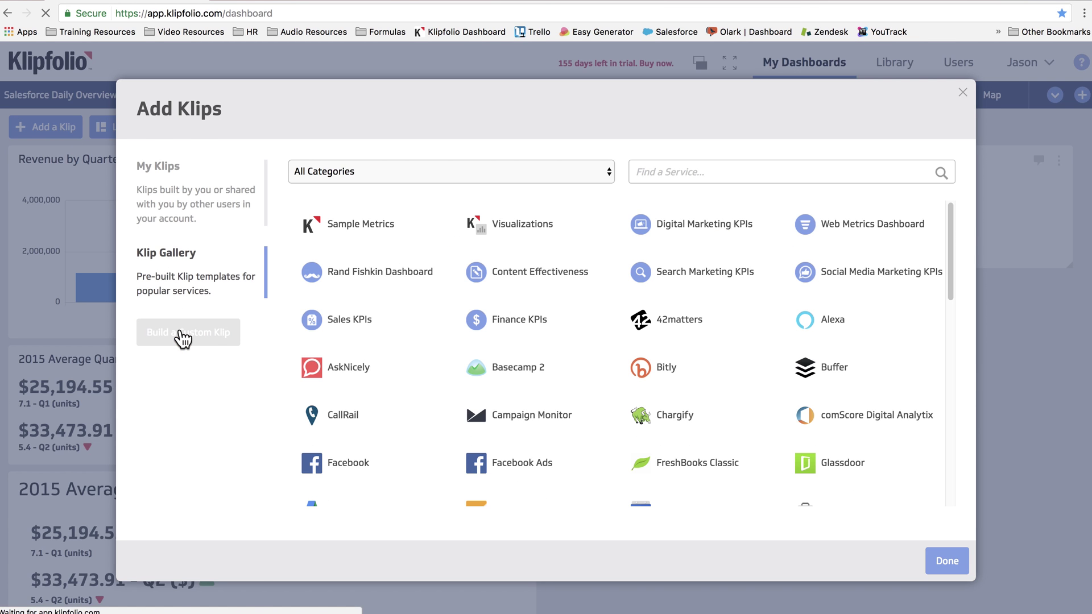
scroll(184, 340, "down", 5)
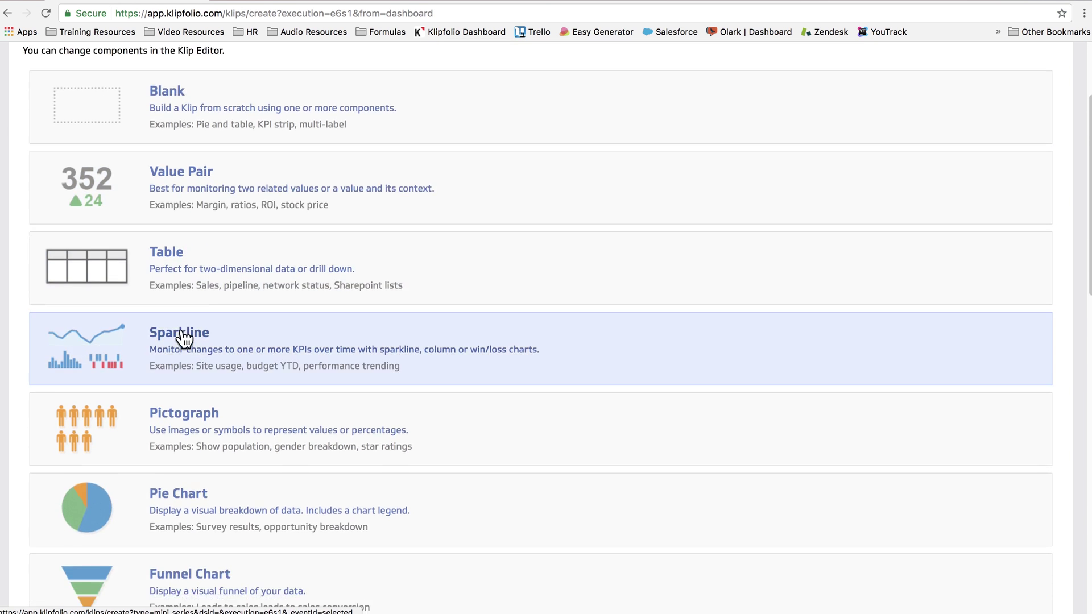
scroll(187, 341, "down", 1)
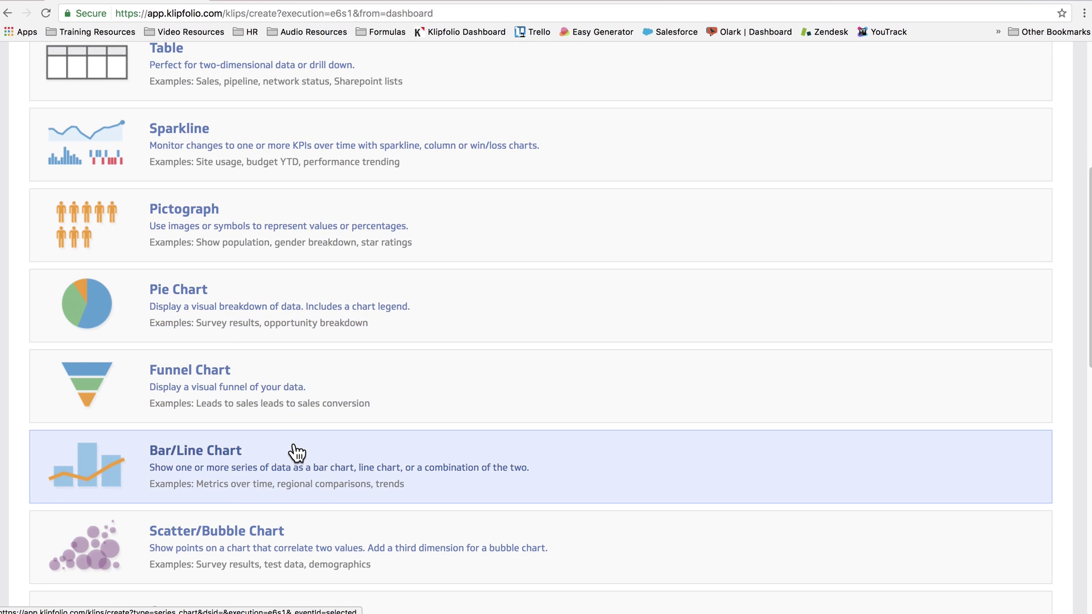
left_click(294, 452)
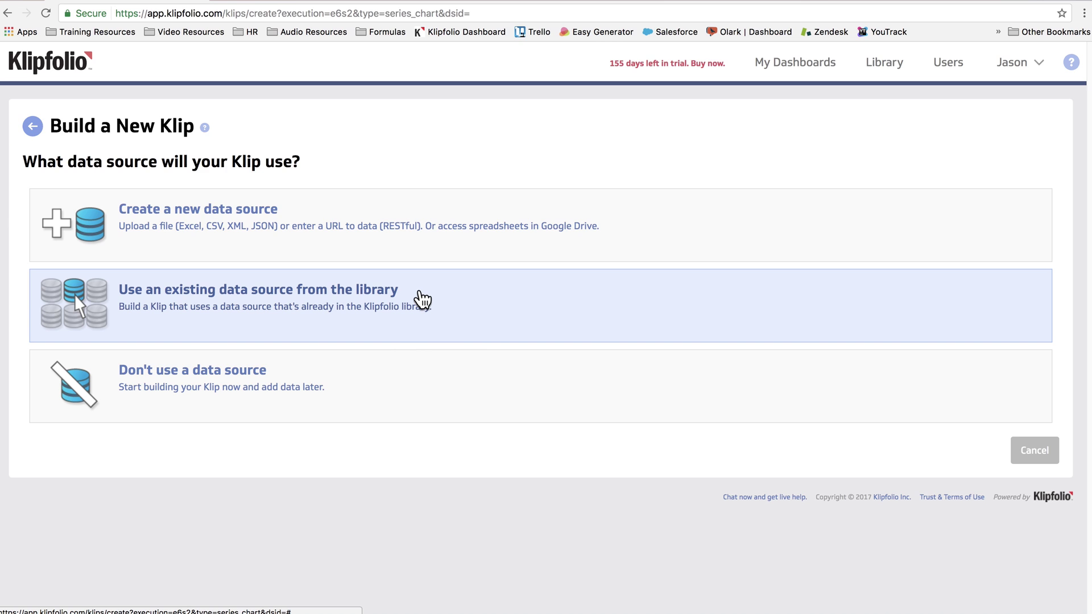
Step: Base the chart on the existing Example: Sales Booked data source
left_click(422, 299)
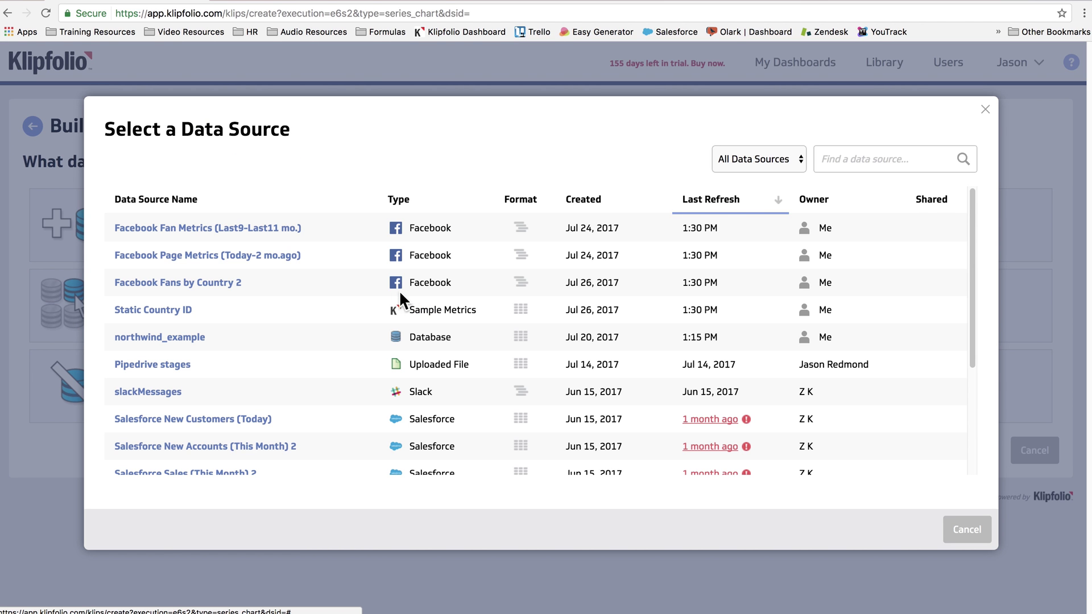
scroll(329, 302, "down", 1)
scroll(329, 302, "down", 5)
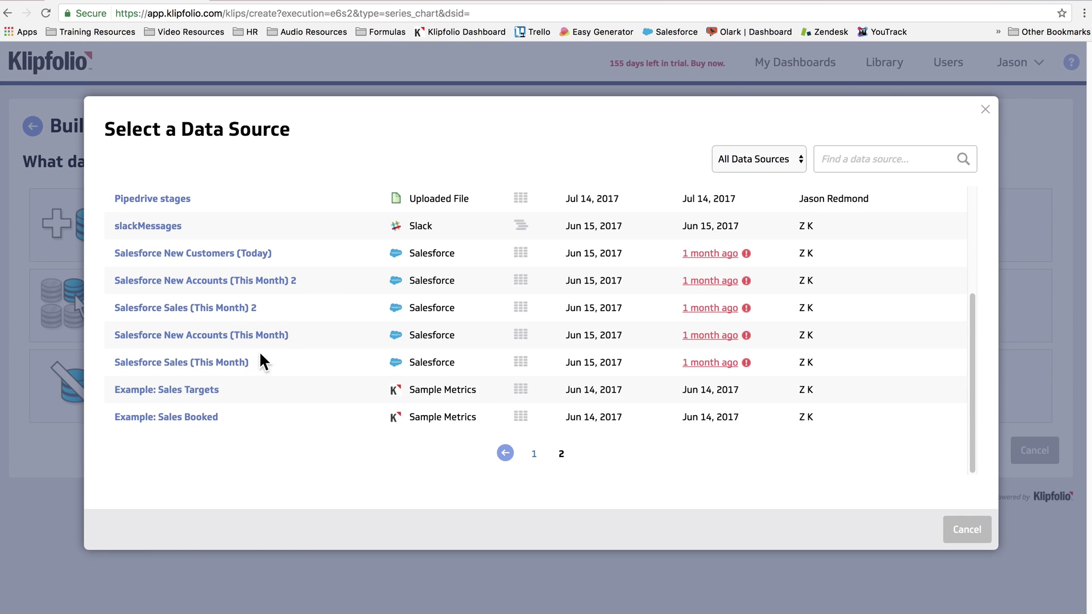
left_click(193, 419)
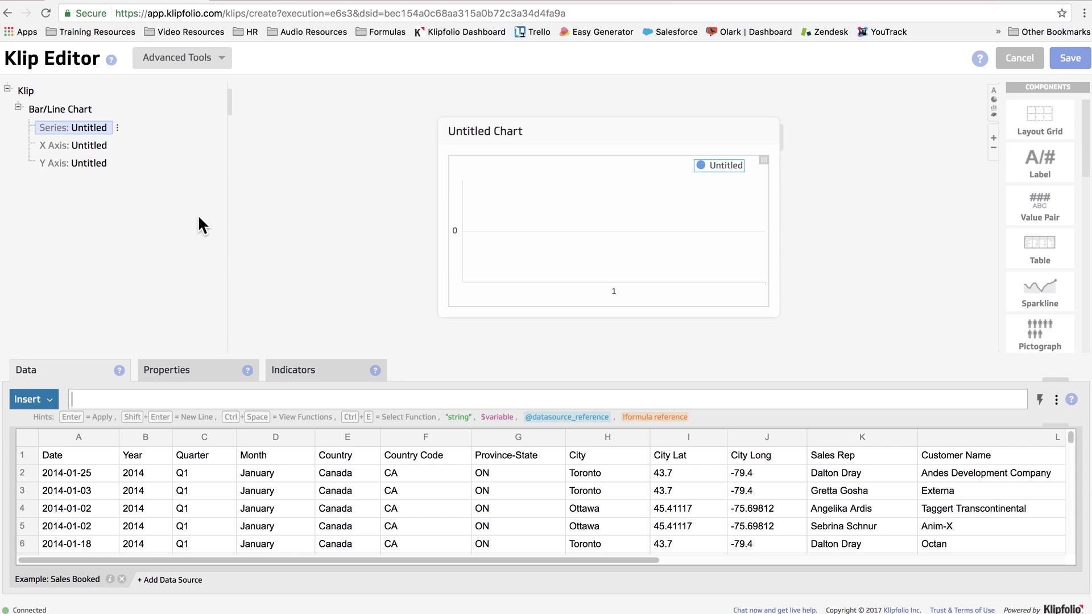
Step: Put Quarter column C on the X axis with repeating labels grouped, then bring up its filter
left_click(92, 147)
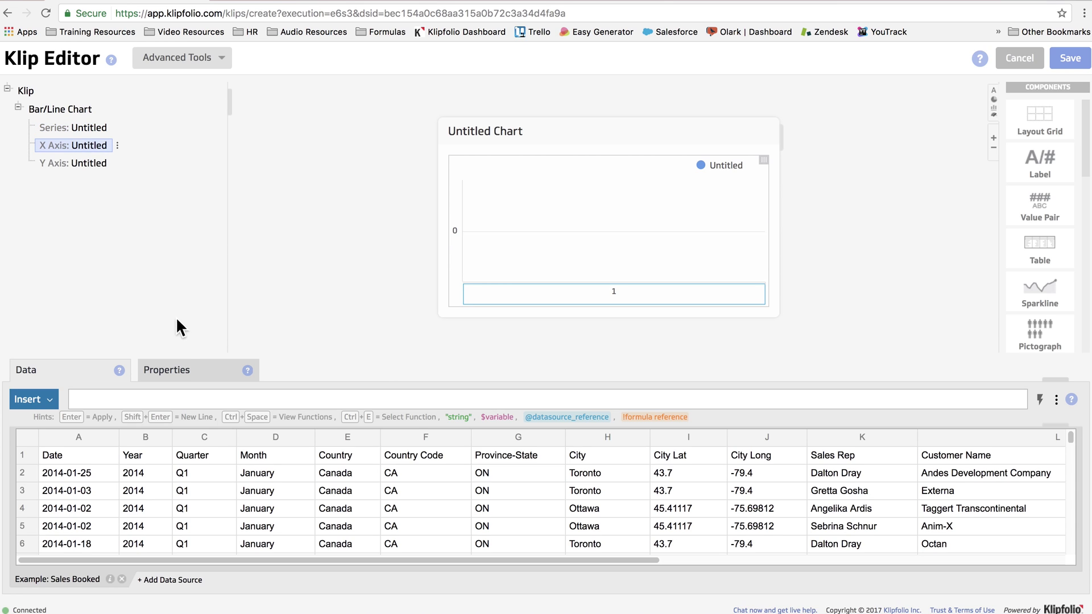
left_click(199, 446)
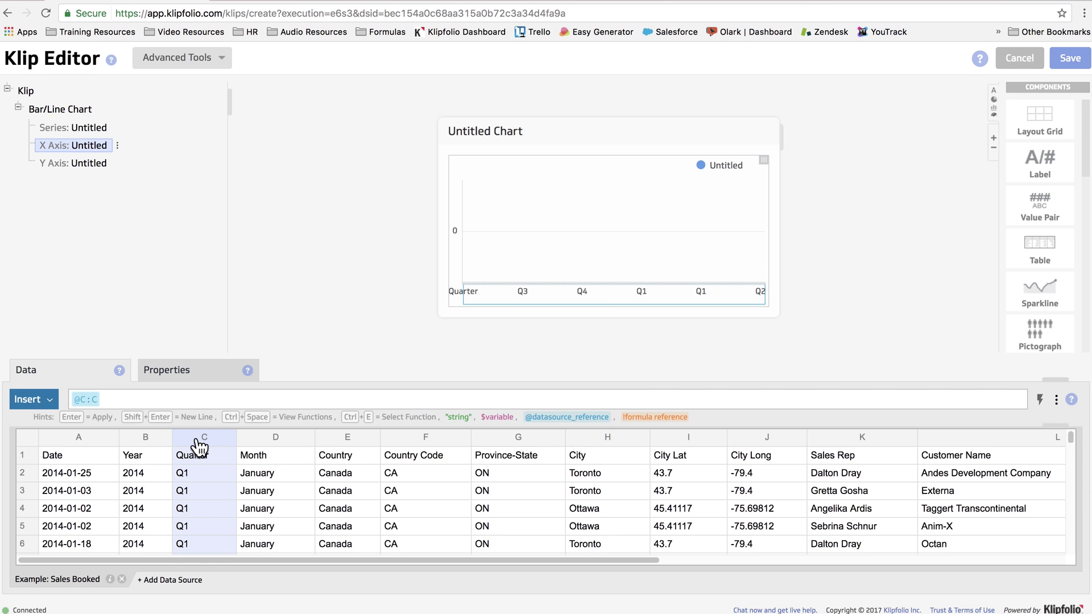
left_click(190, 372)
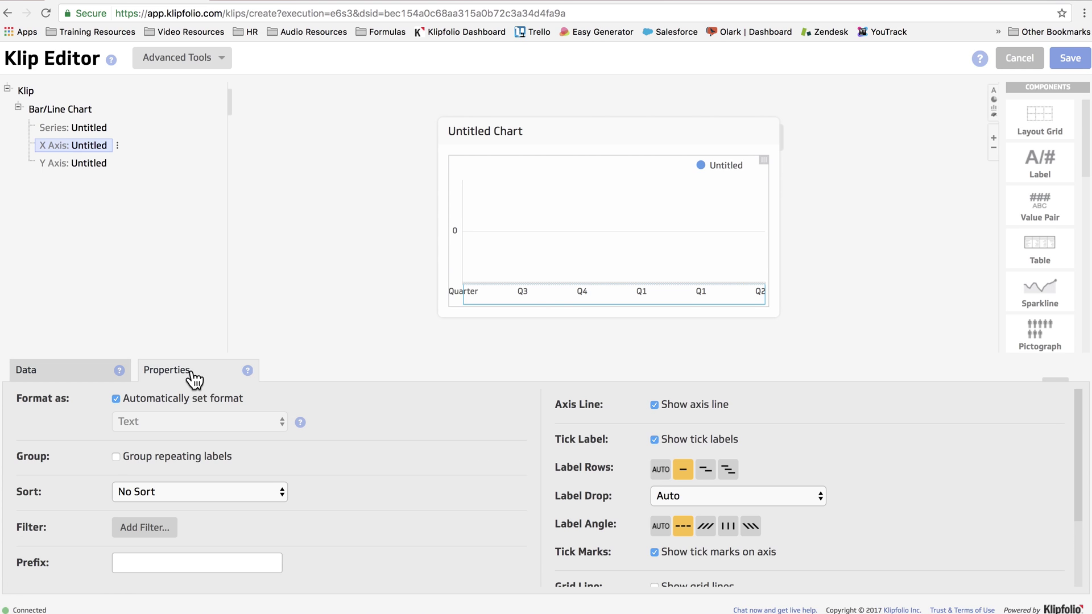
left_click(163, 457)
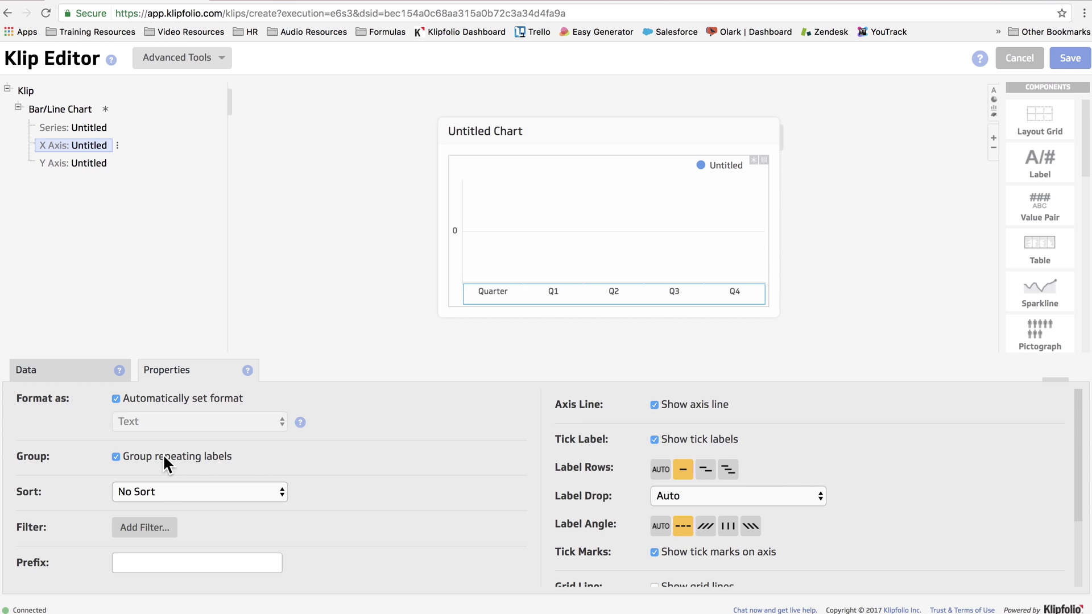
left_click(135, 528)
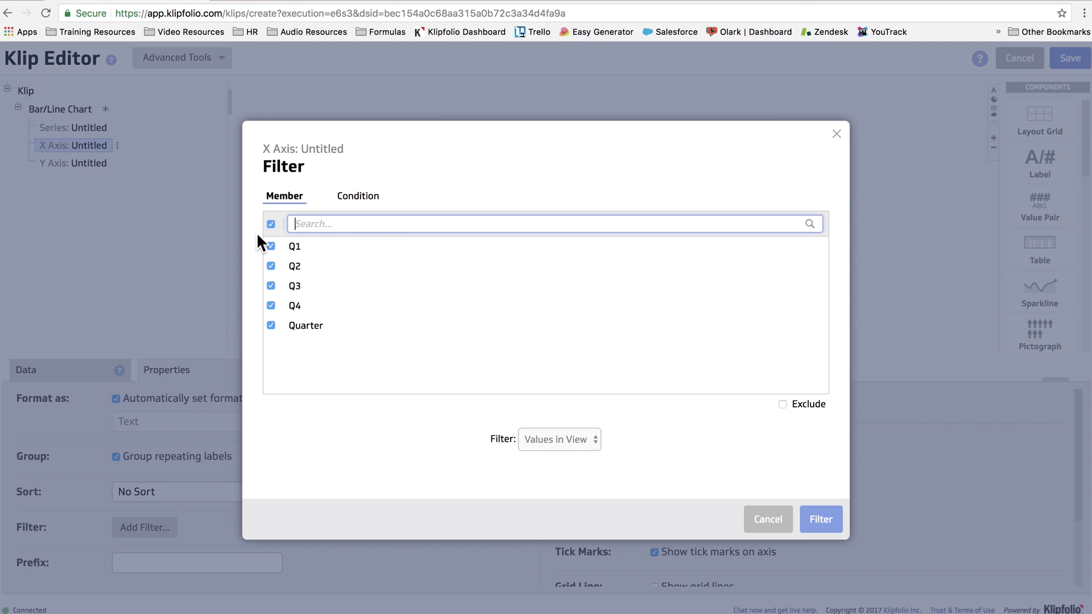
Step: Exclude only the 'Quarter' header value from the X axis, leaving Q1–Q4
left_click(269, 222)
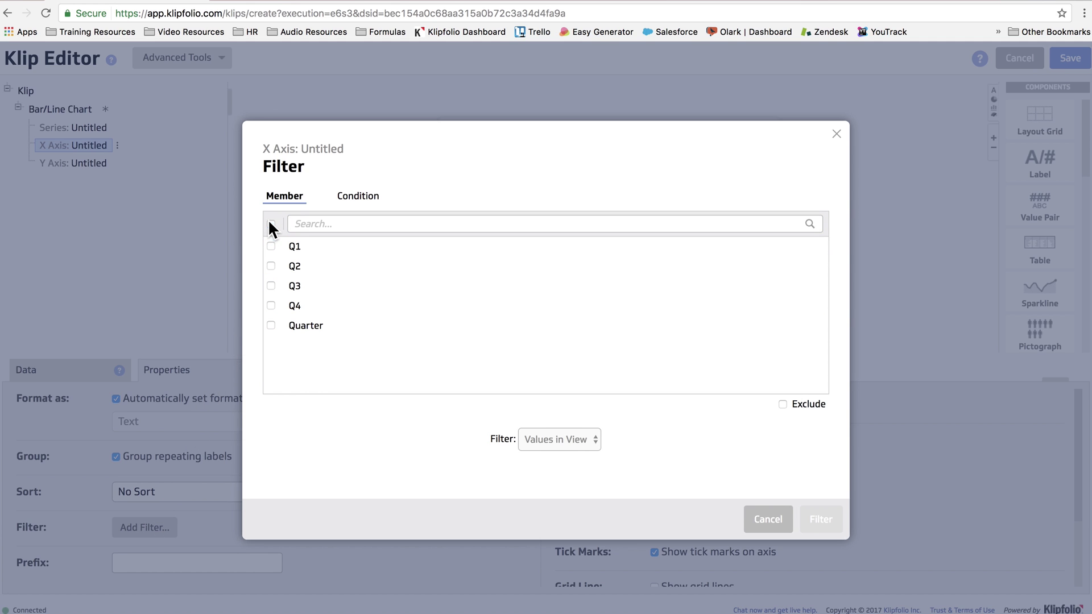
left_click(270, 326)
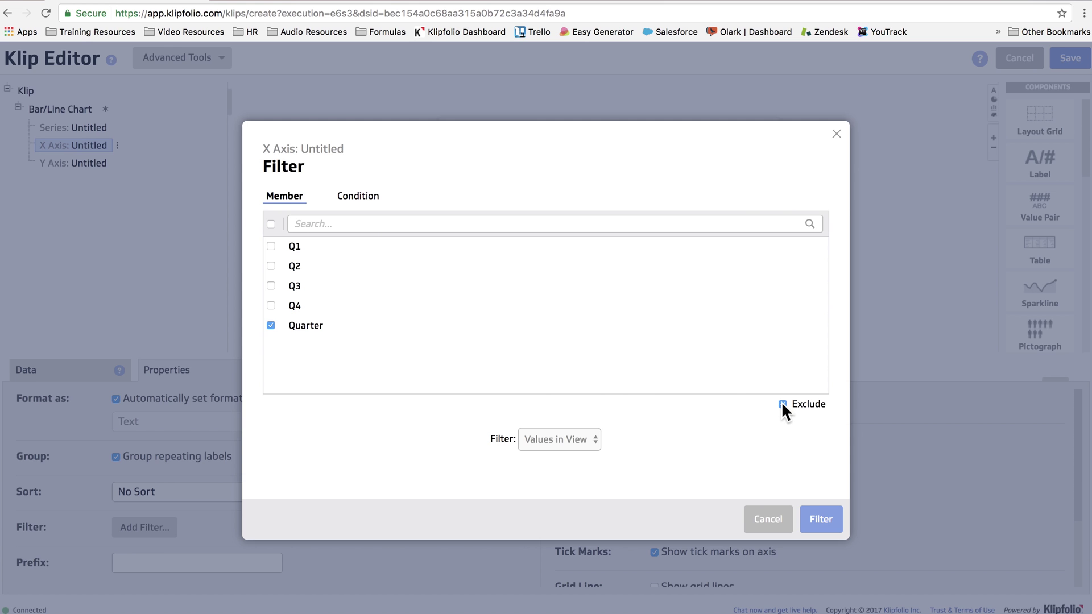
left_click(819, 517)
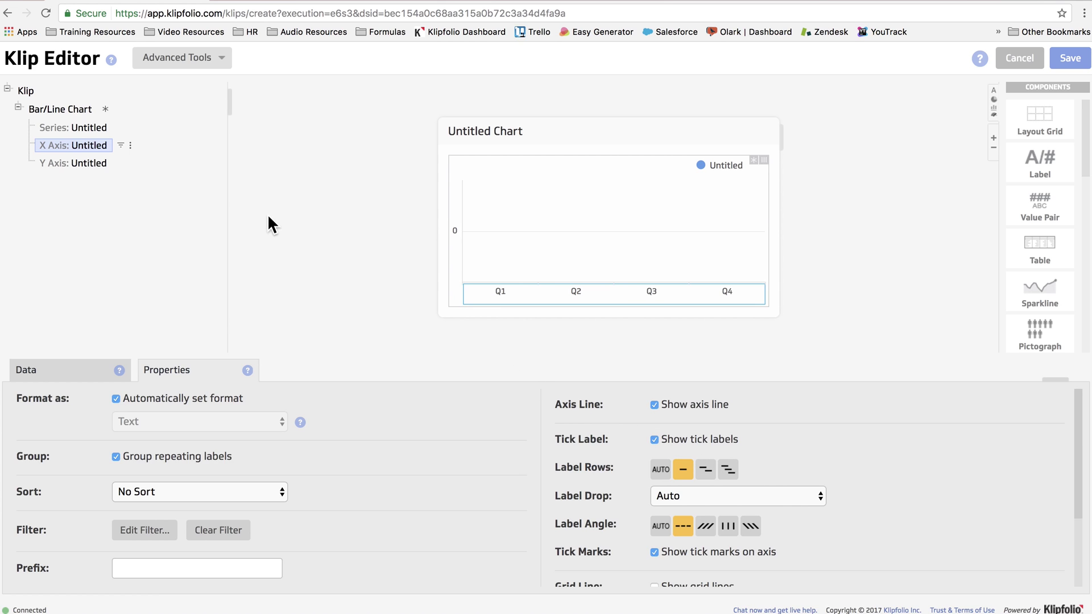
Step: Label the series 'Canada' and begin an IF formula for its data
left_click(92, 129)
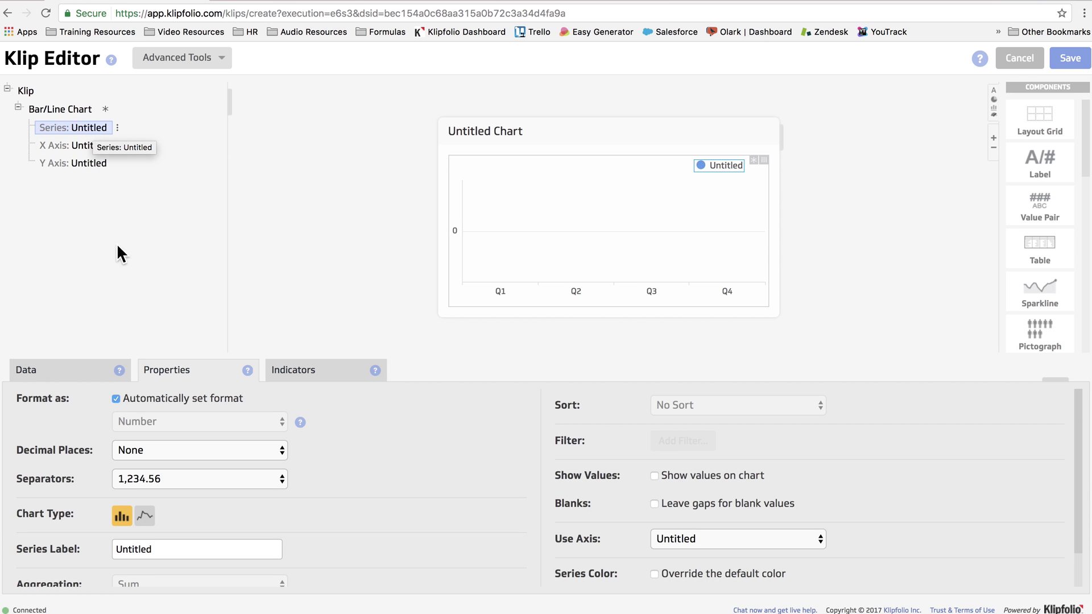
left_click_drag(173, 545, 103, 533)
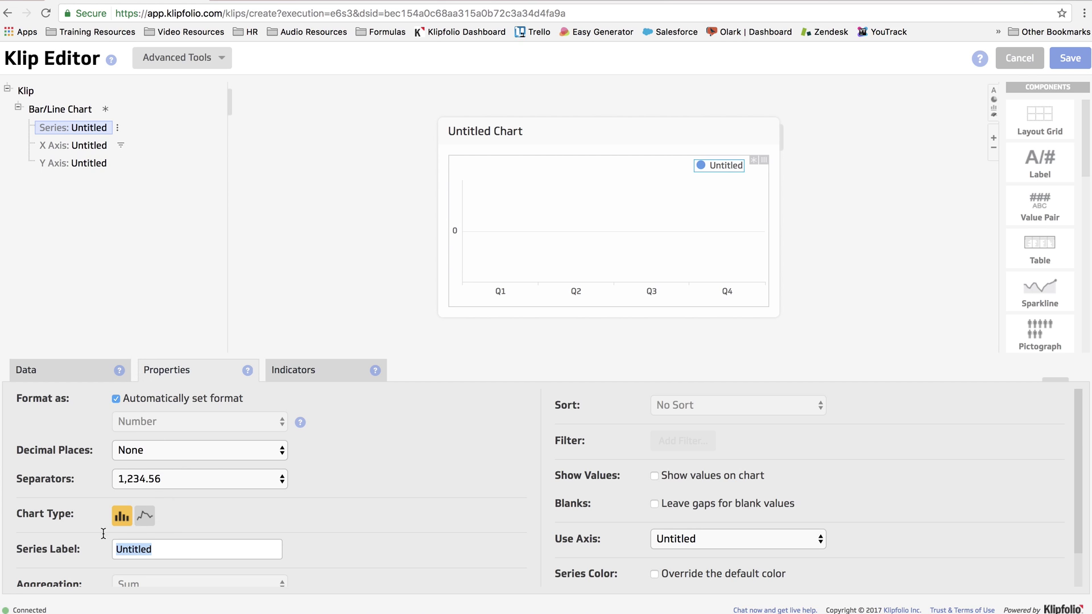
type("Canada")
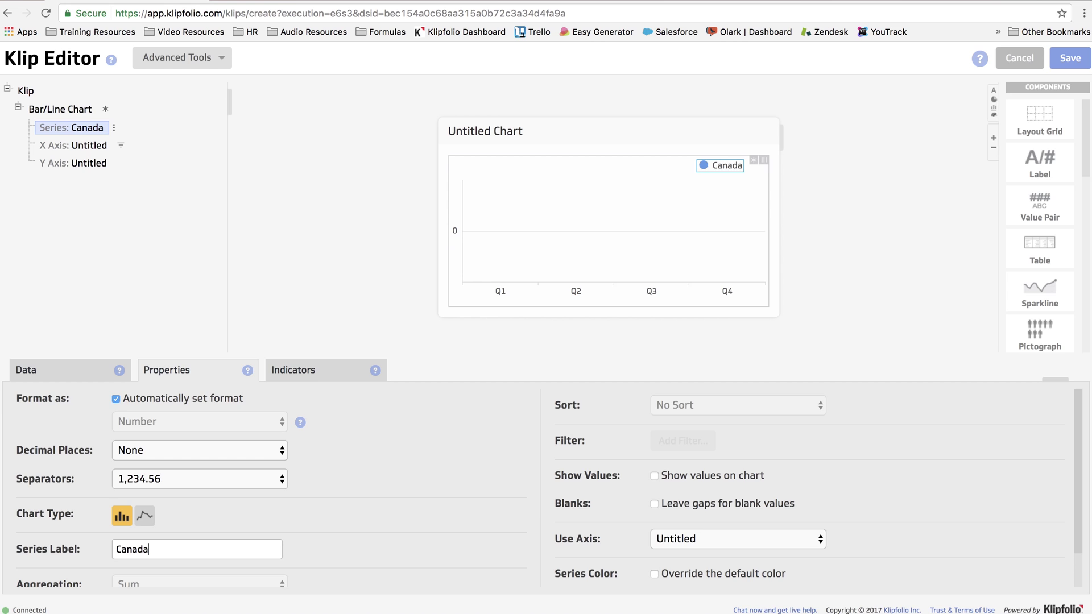
left_click(67, 378)
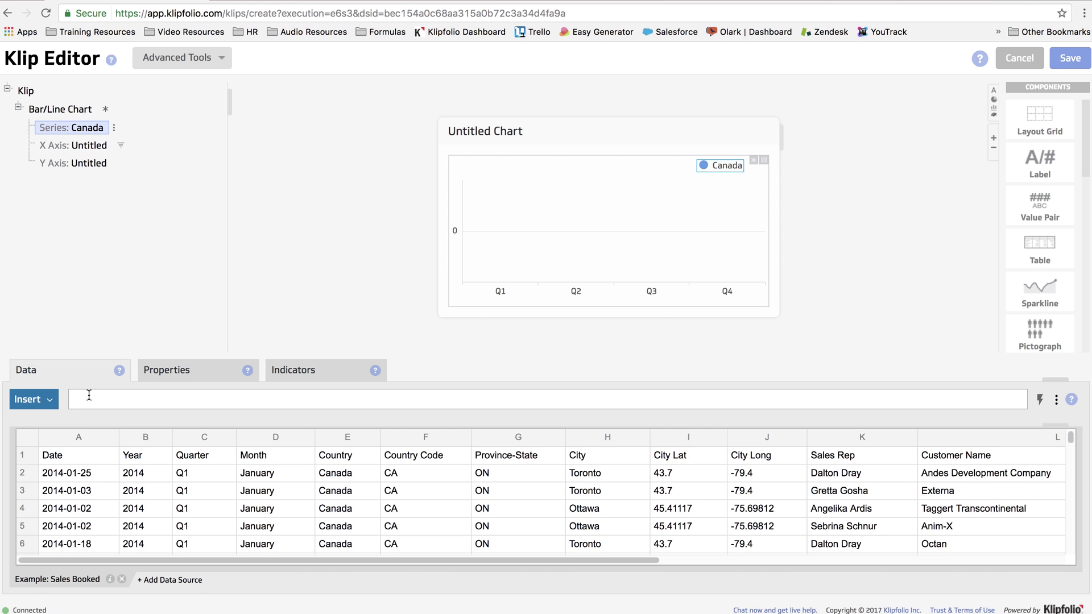
left_click(89, 395)
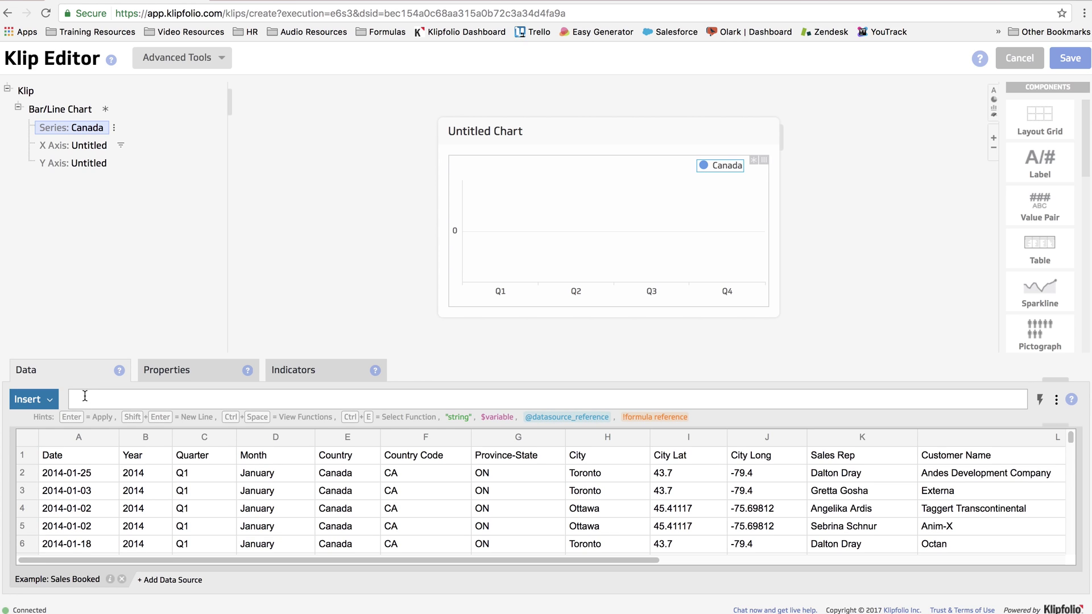
type("IF")
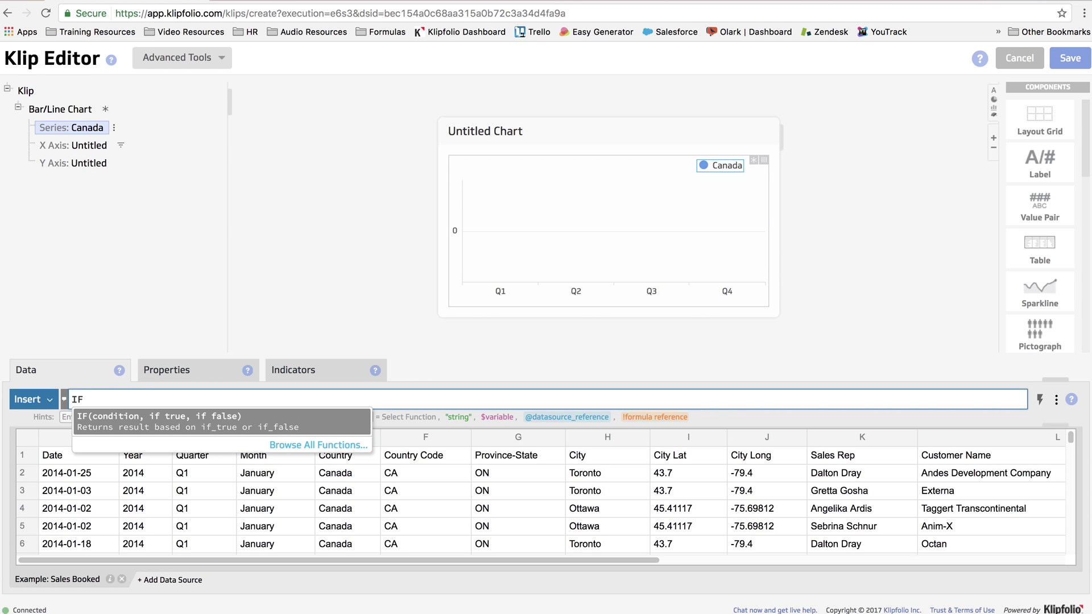
key("Return")
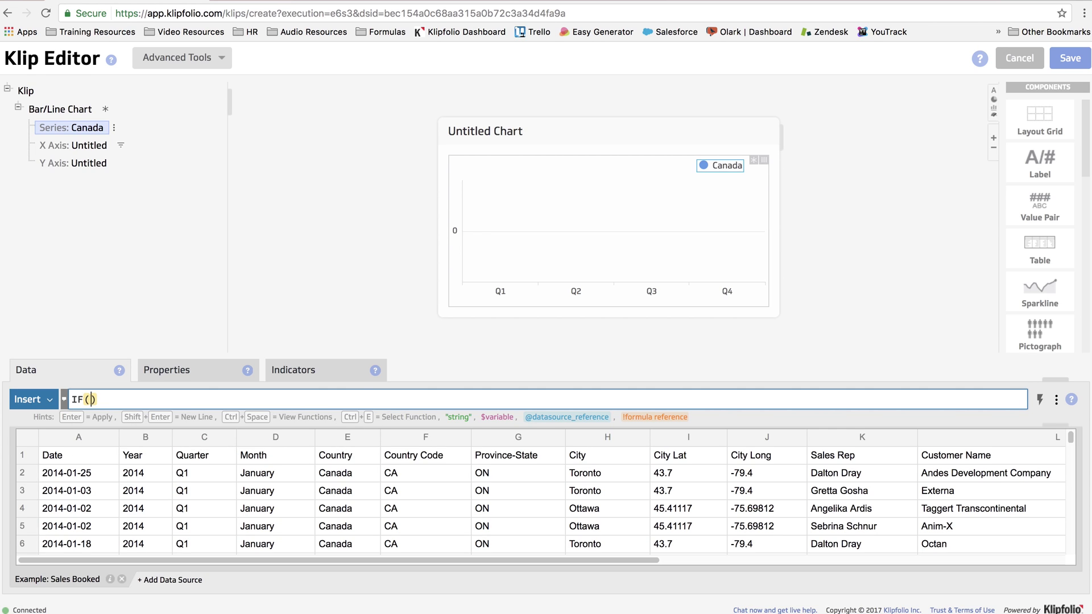
Step: Complete the formula IF(@E:E="Canada",@S:S,blank()) and select it for copying
left_click(330, 439)
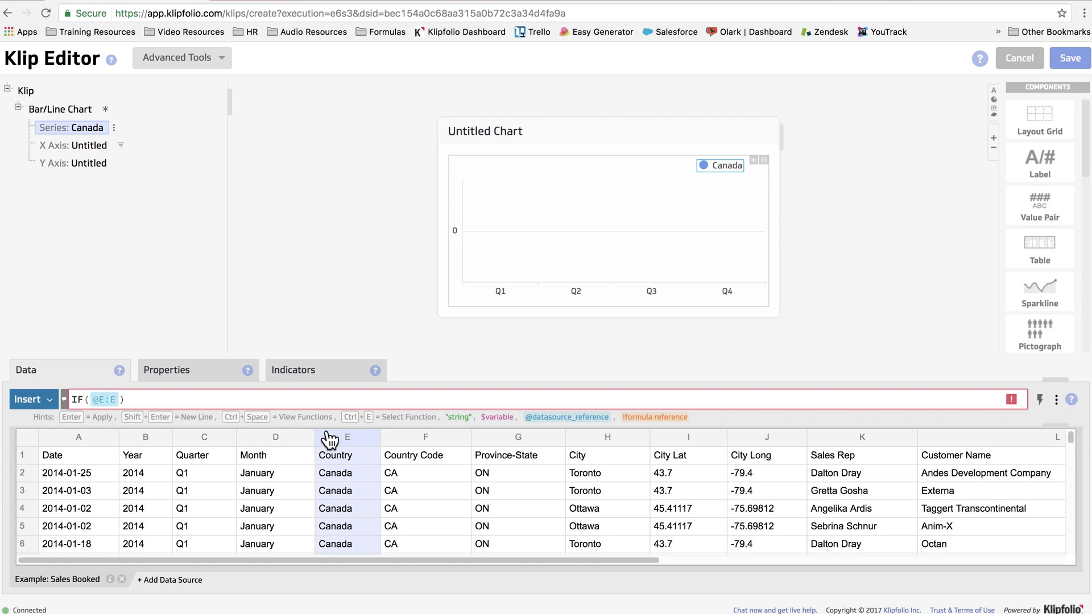
type("=")
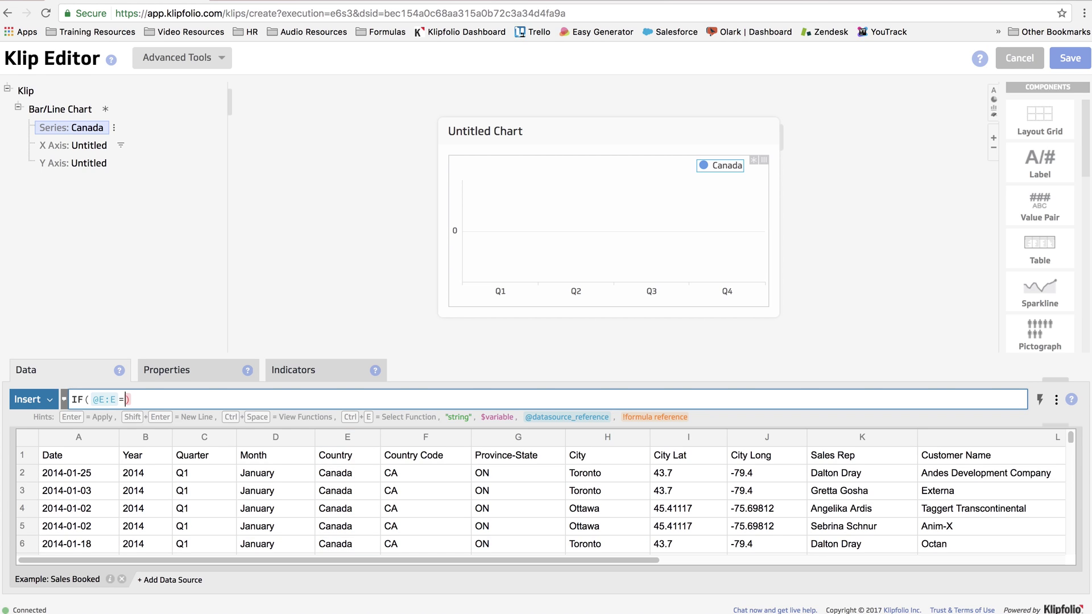
type("\"Canada\",")
scroll(364, 480, "right", 10)
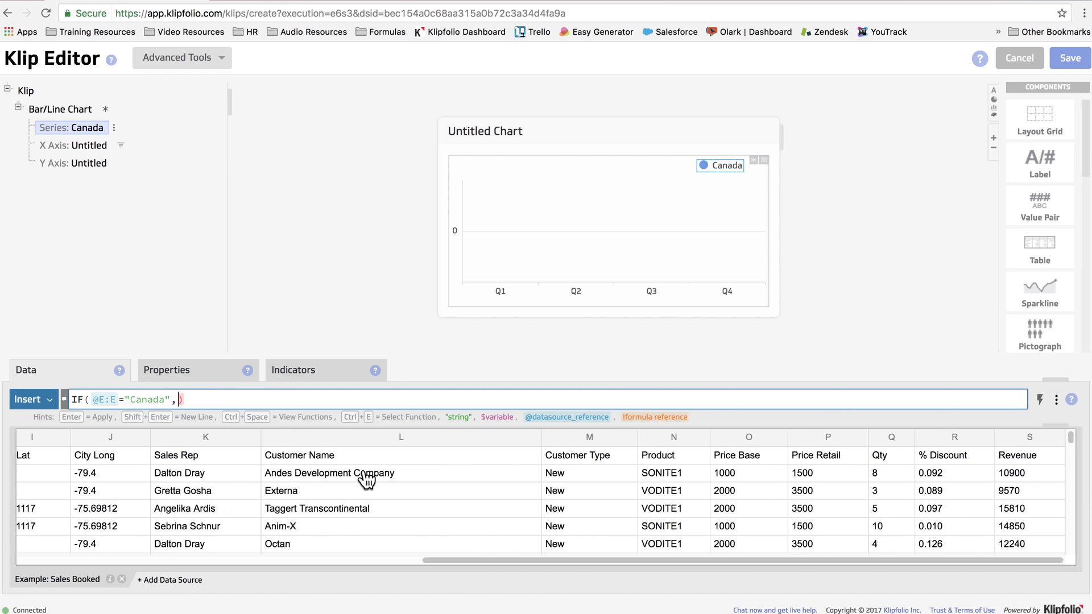
scroll(386, 478, "left", 2)
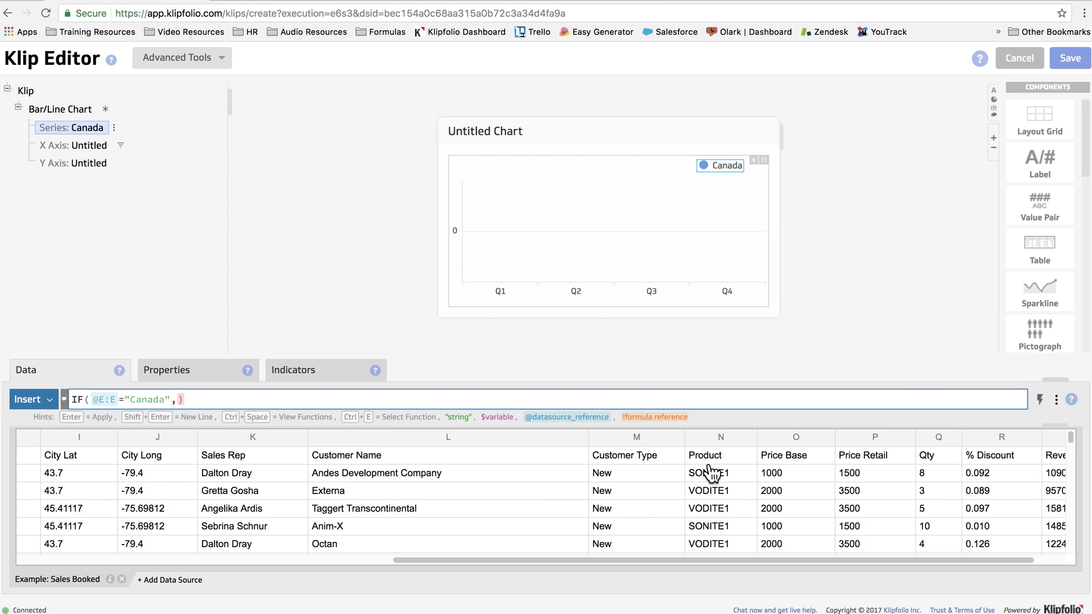
scroll(745, 473, "right", 2)
left_click(1018, 441)
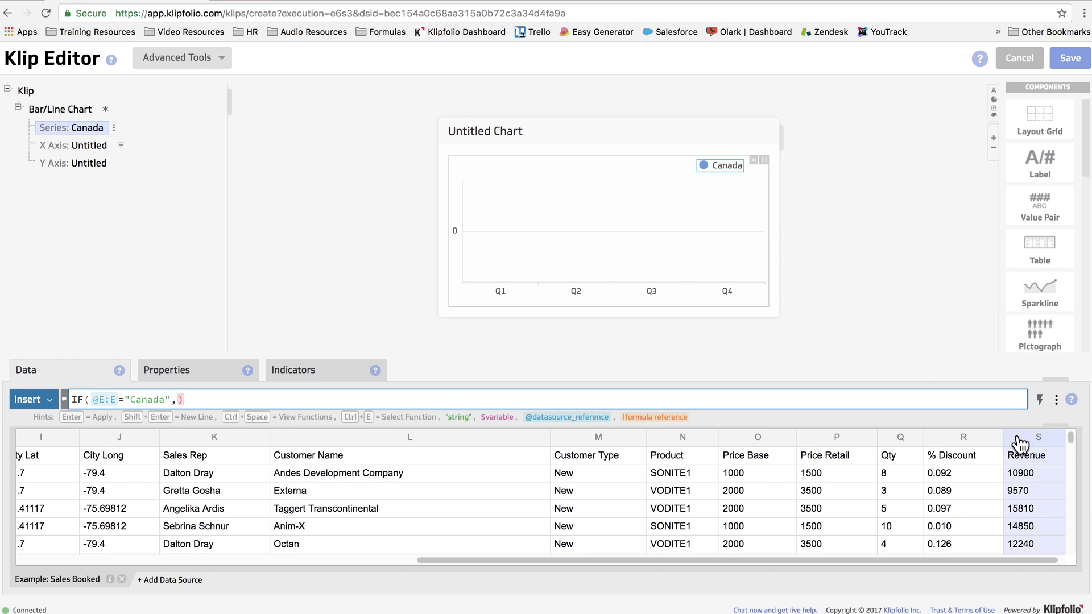
type(",")
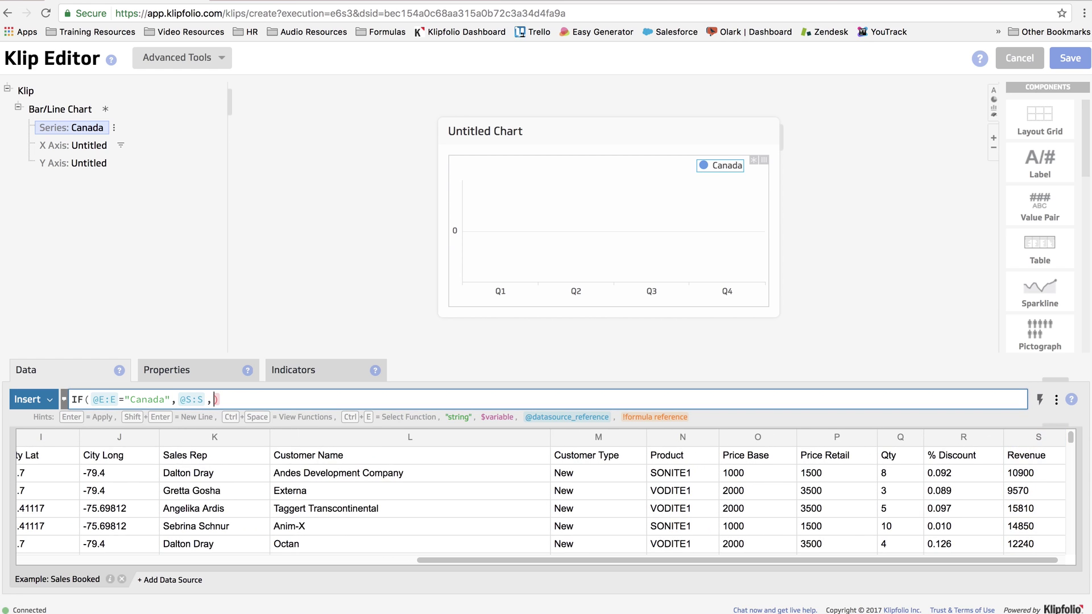
type("blank()")
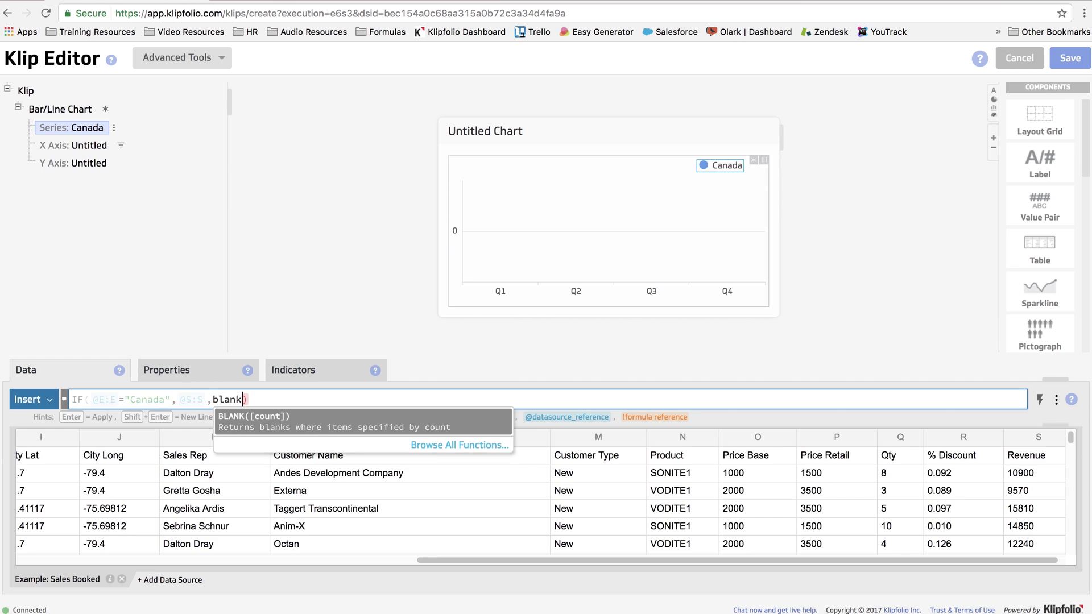
key("Return")
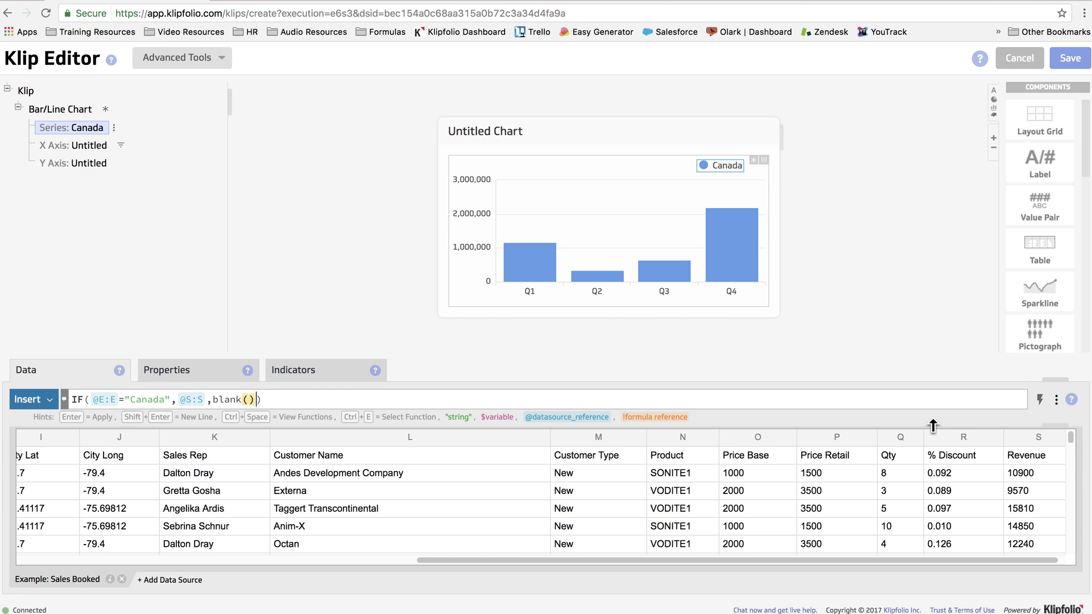
left_click(302, 395)
key("ctrl+a")
key("super+c")
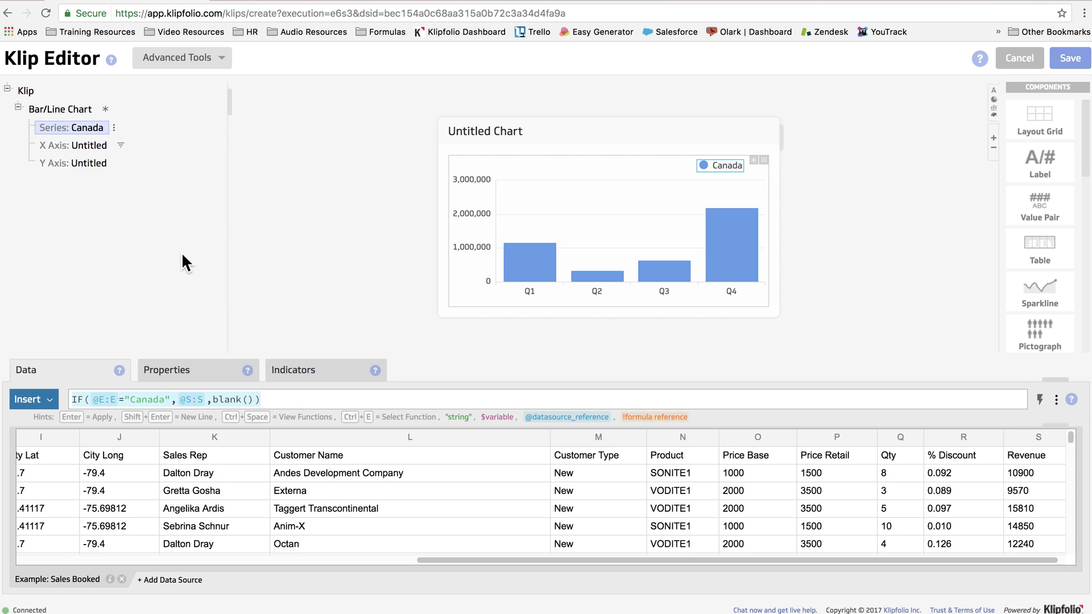
Step: Add a second chart series labelled 'United States'
left_click(84, 112)
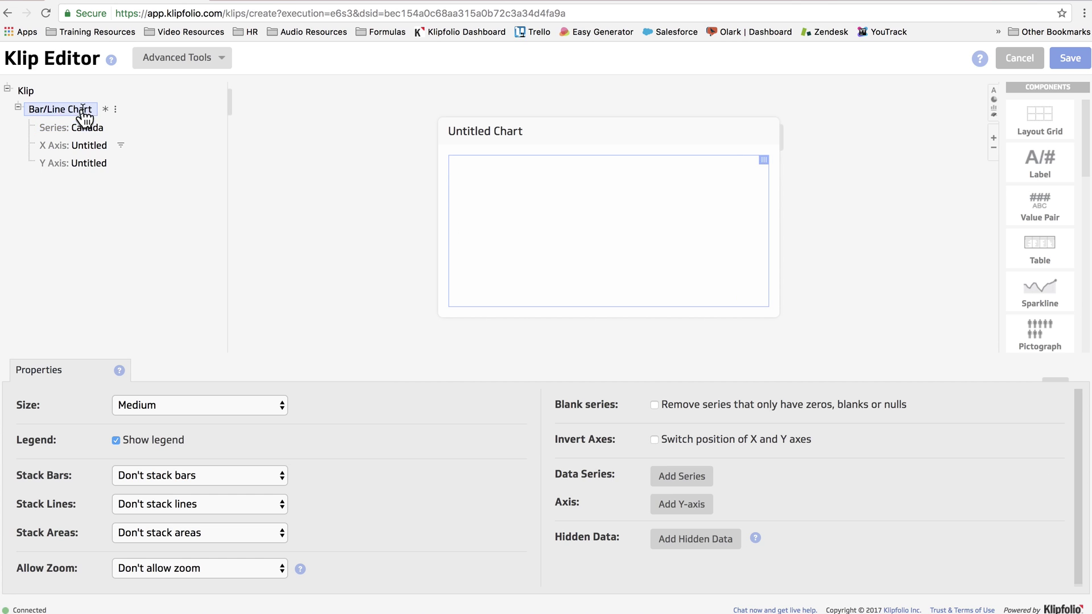
left_click(115, 110)
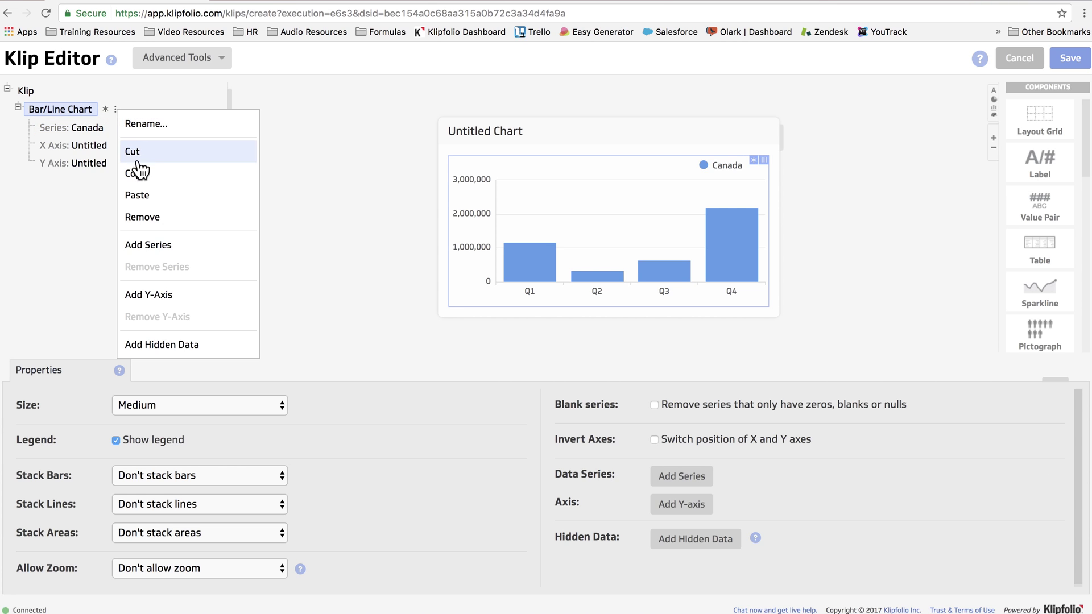
left_click(152, 240)
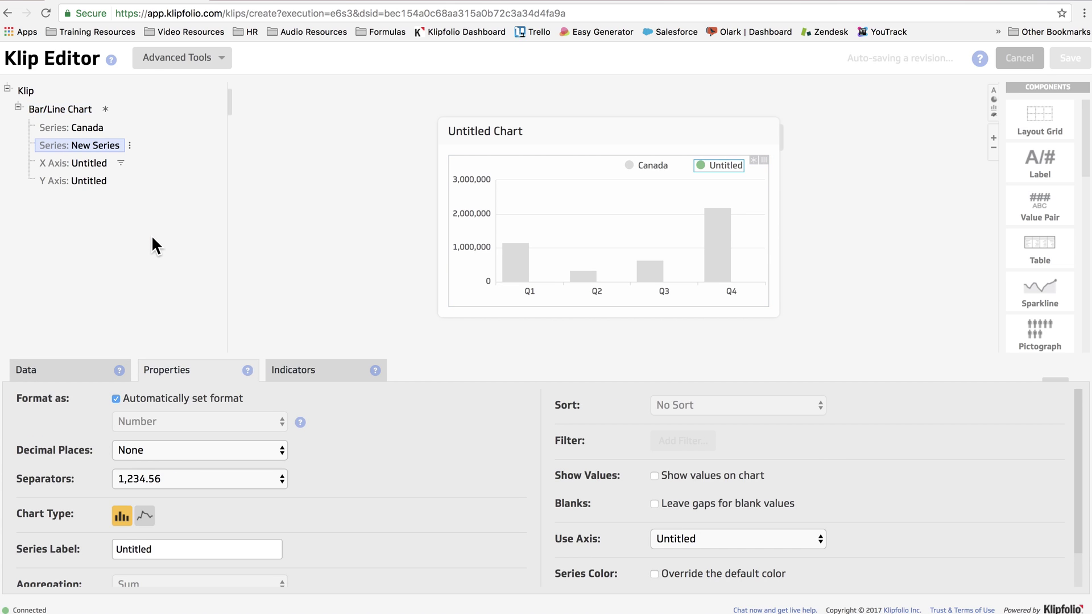
left_click_drag(117, 549, 213, 558)
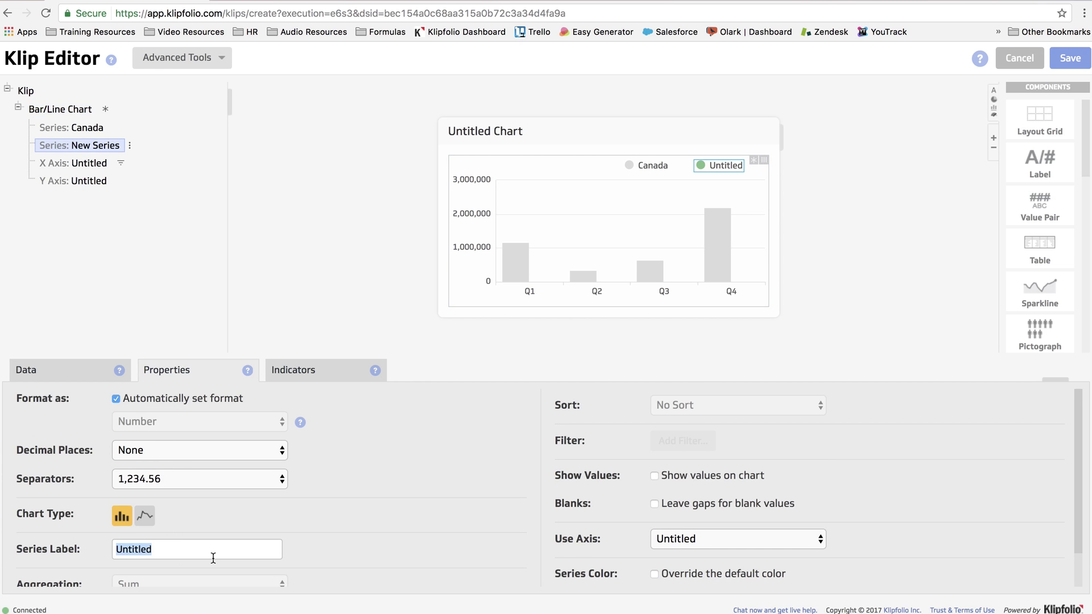
type("United States")
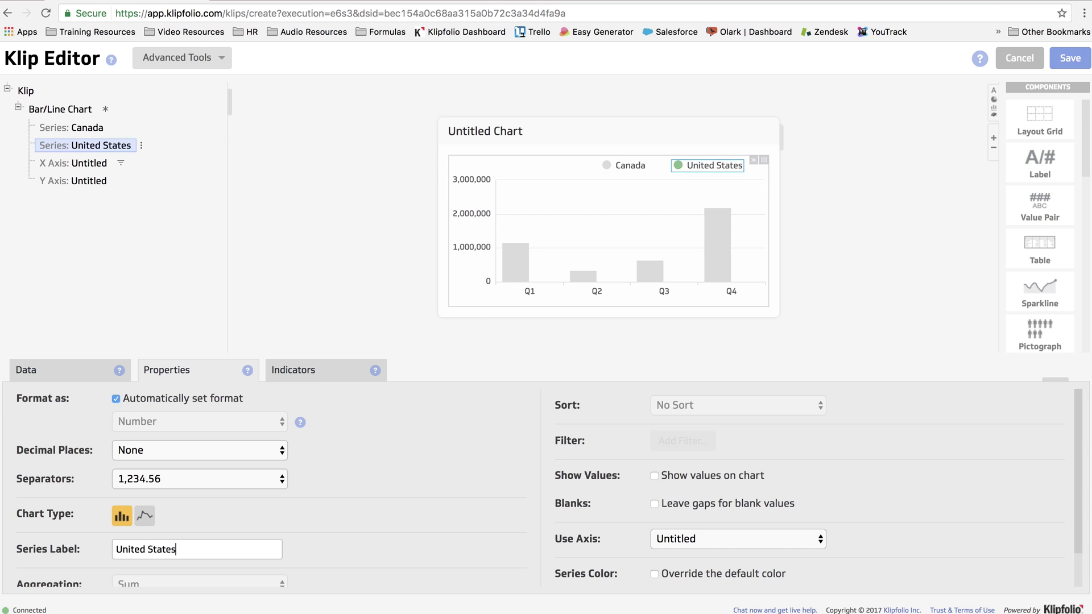
Step: Give the United States series the pasted formula IF(@E:E="US",@S:S,blank())
left_click(81, 372)
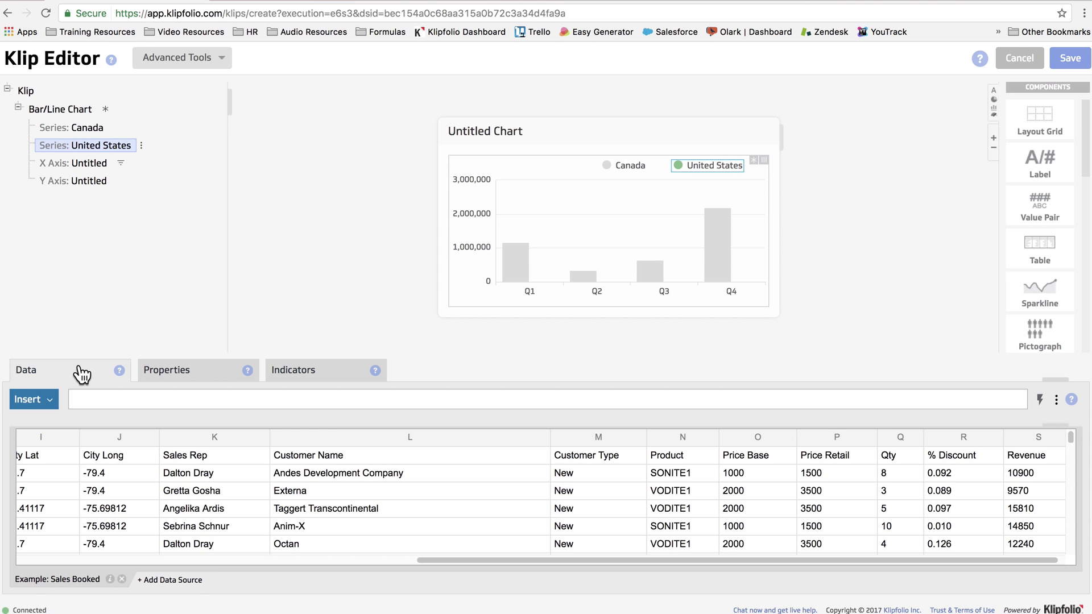
left_click(94, 399)
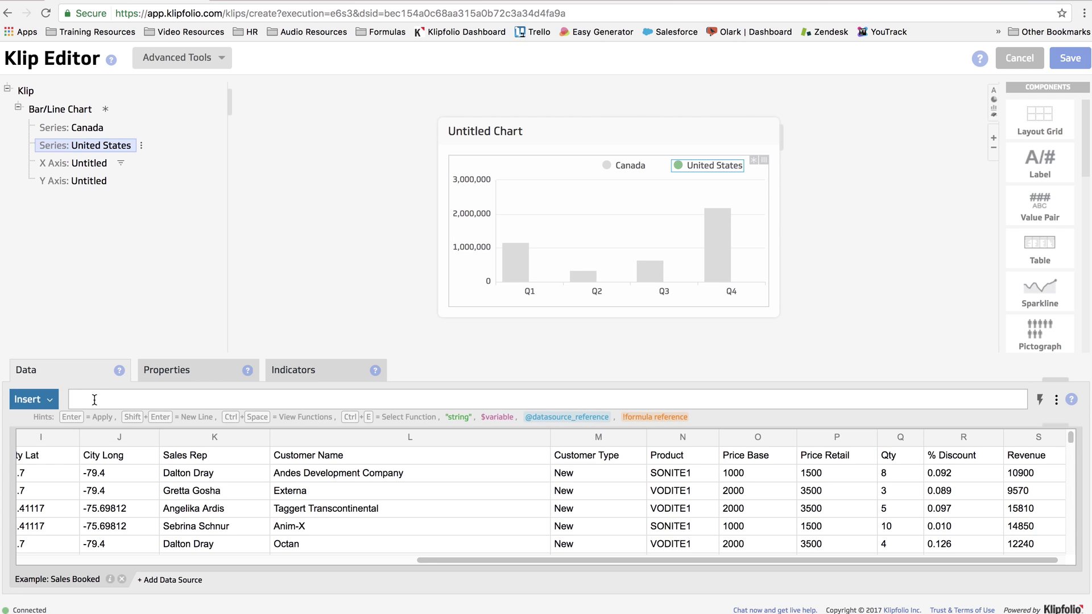
key("super+v")
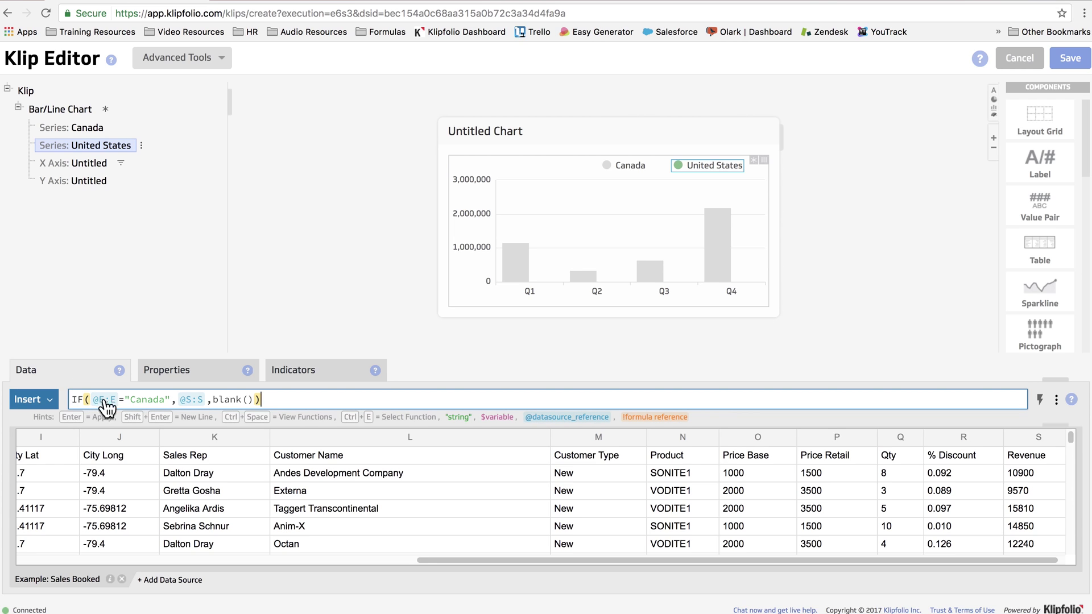
left_click(142, 398)
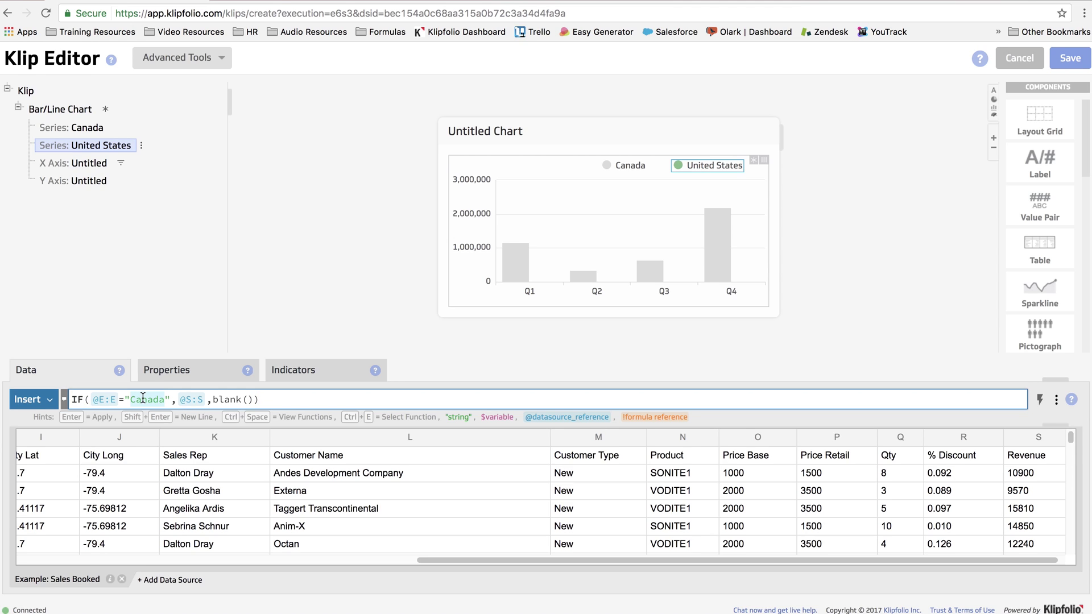
type("US")
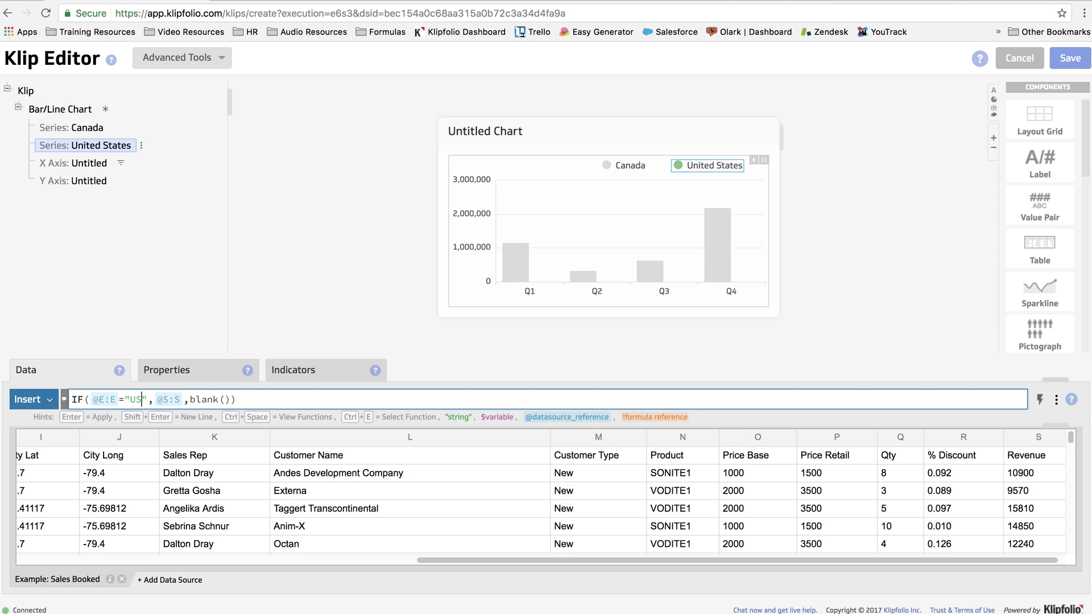
key("Return")
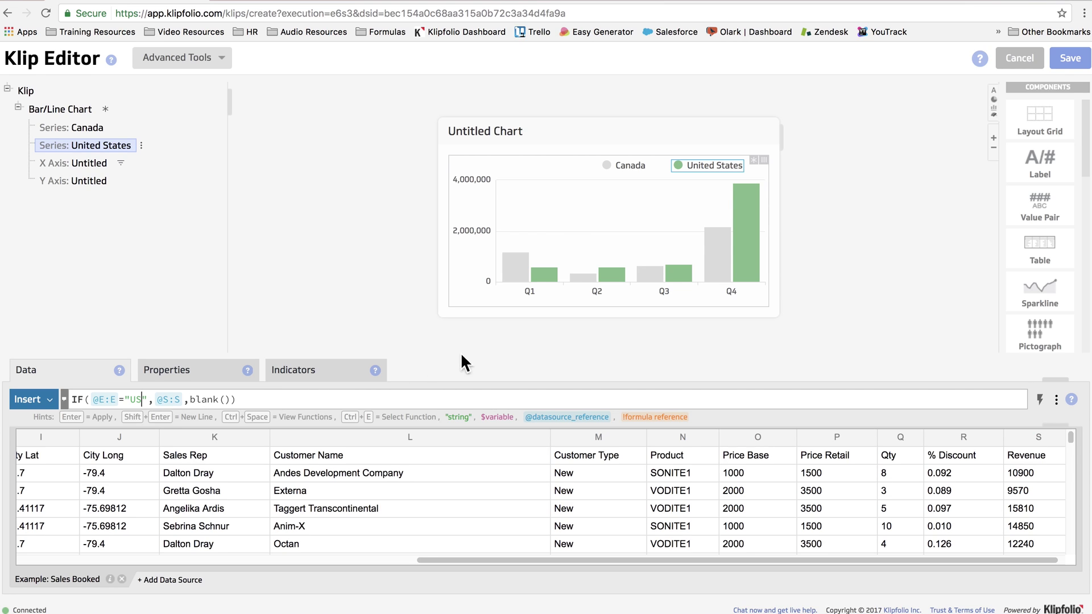
Step: Check the Canada and United States series, then select the whole chart
left_click(630, 166)
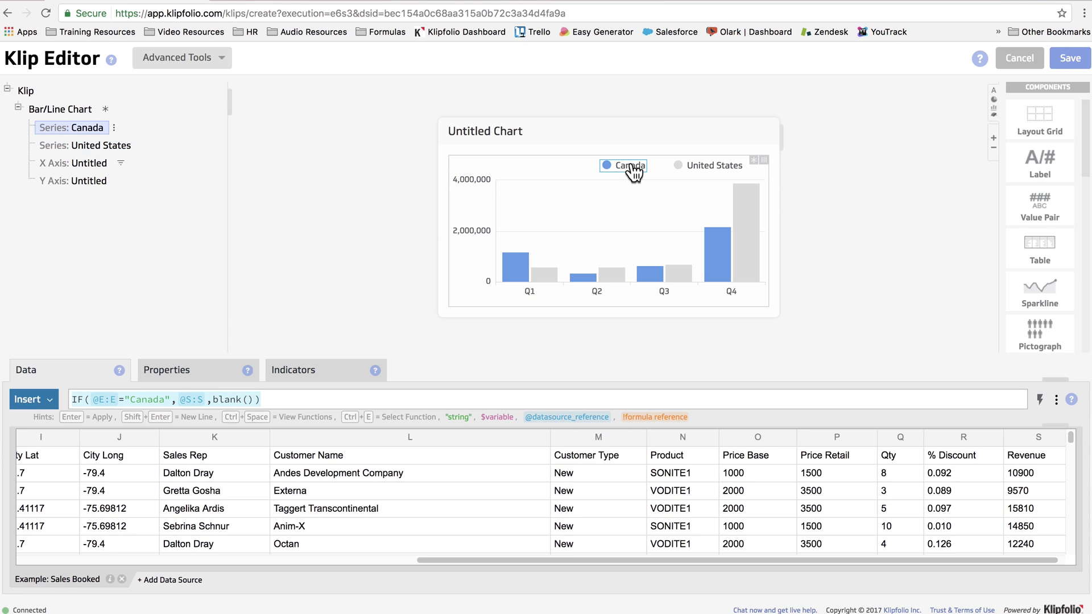
left_click(703, 166)
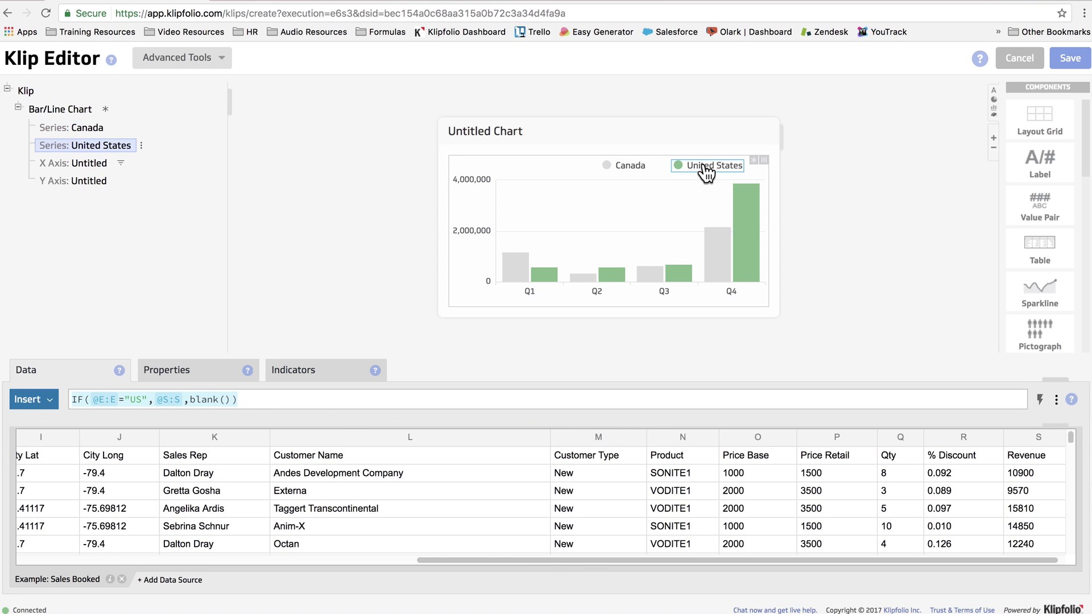
left_click(705, 166)
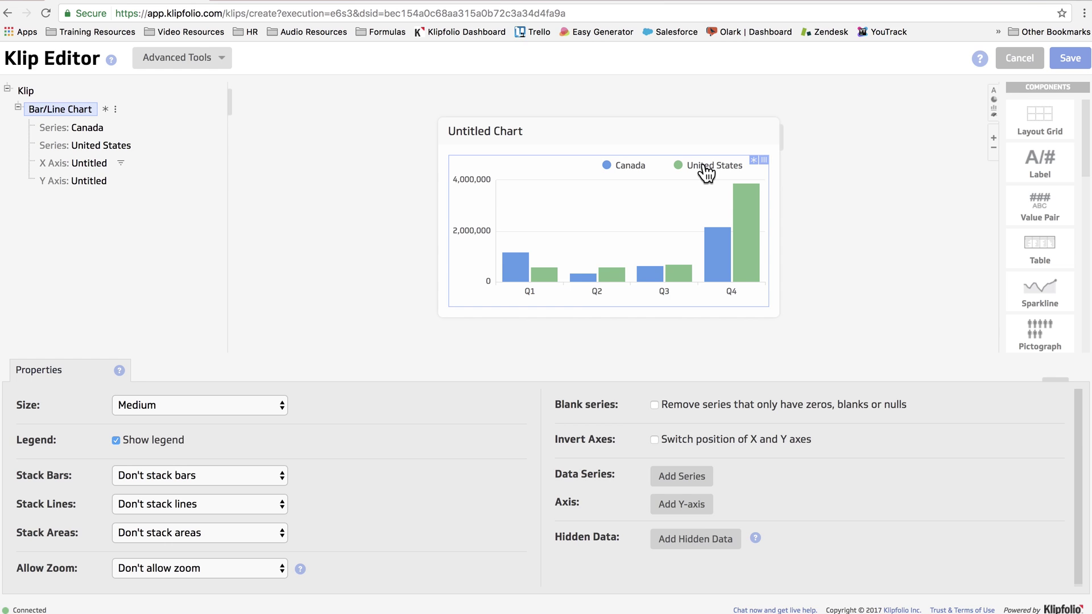
Step: Title the klip 'Revenue by Quarter', widen it, and save it
left_click(505, 133)
type("Revenue ")
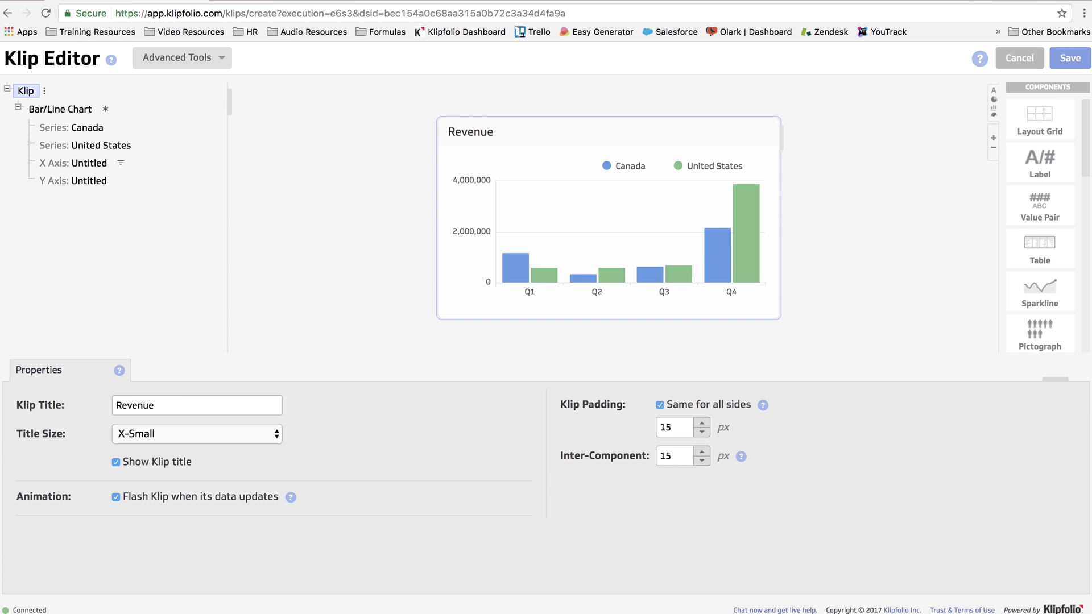
type("by Quarter")
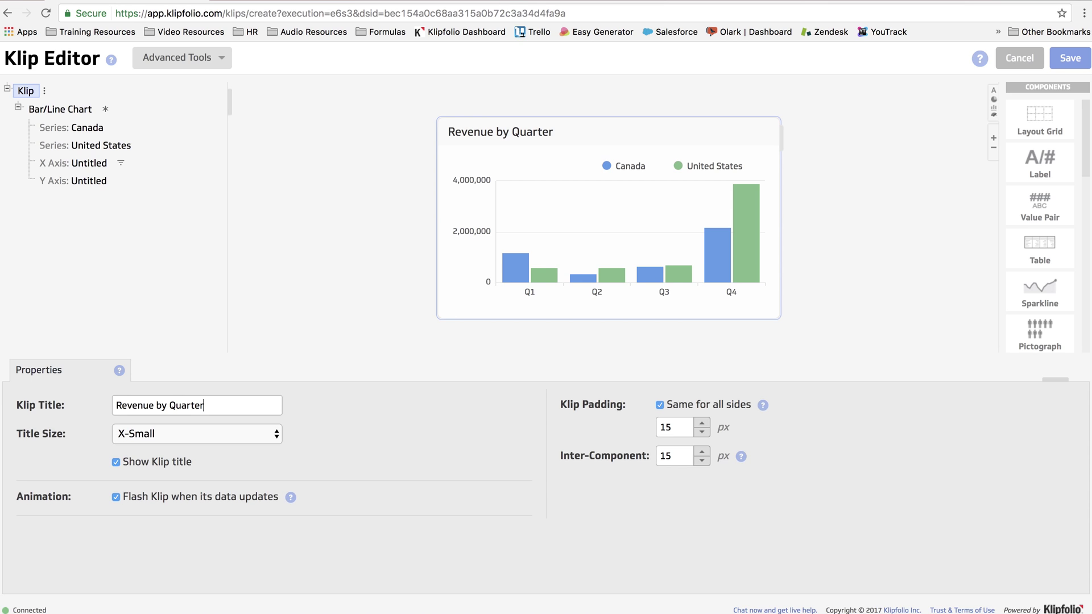
left_click_drag(781, 136, 849, 137)
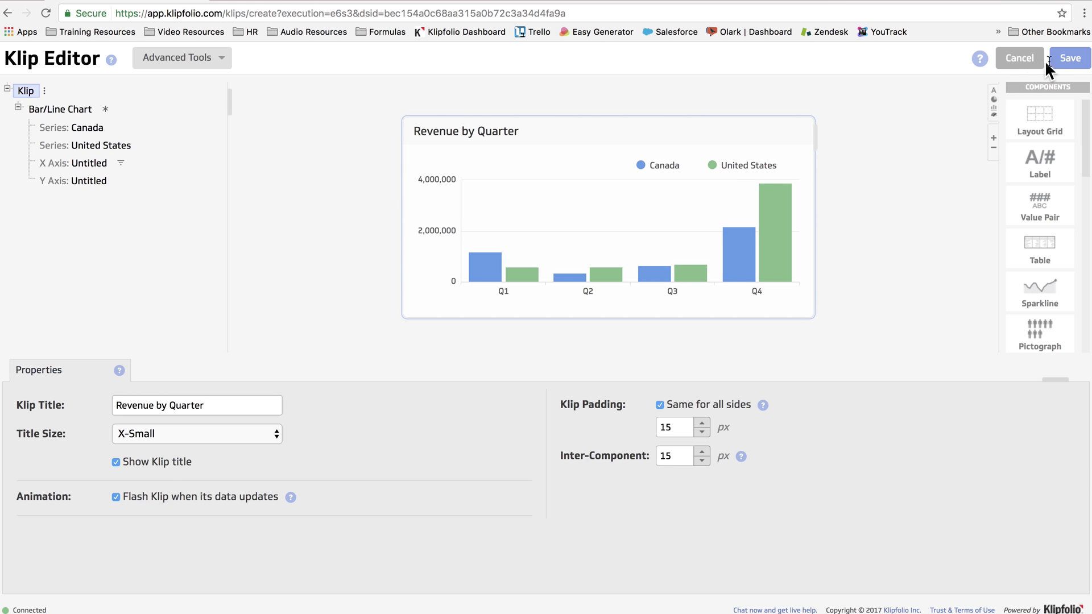
left_click(1062, 58)
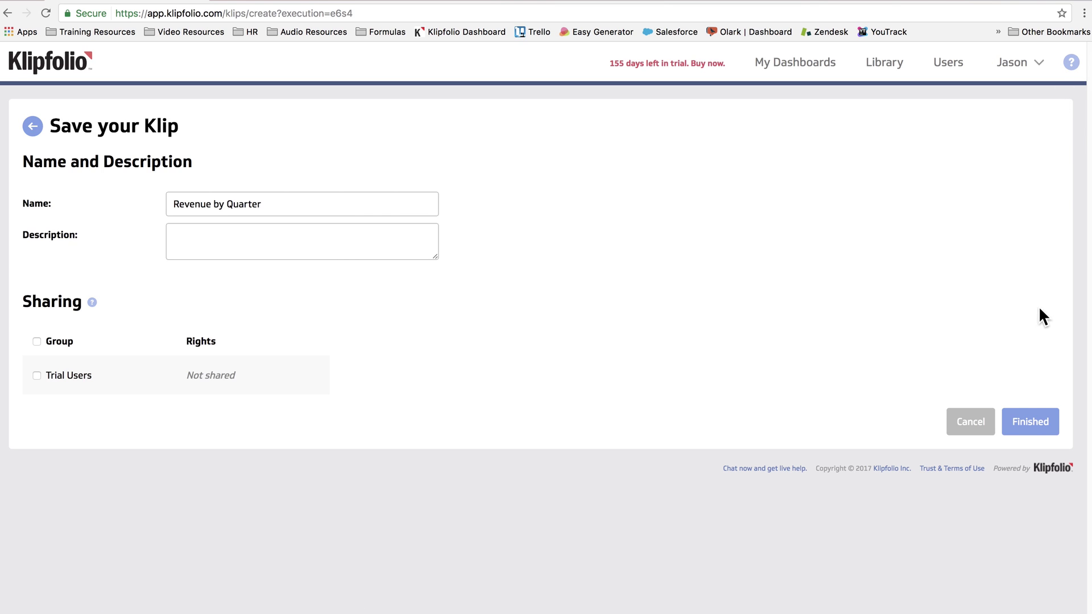
Step: Finish saving the Revenue by Quarter klip
left_click(1030, 423)
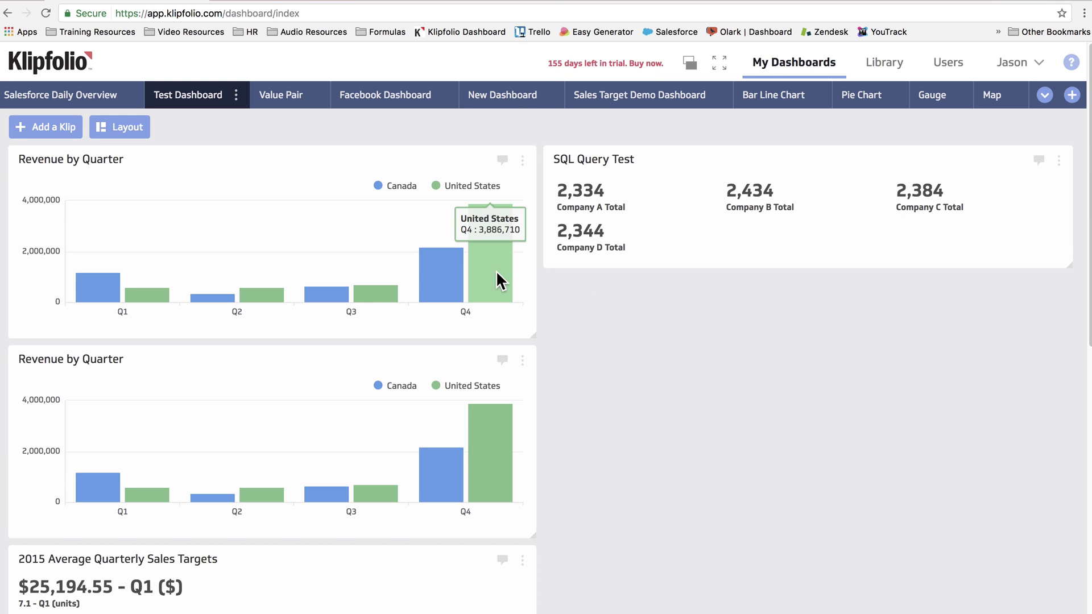
mouse_move(342, 291)
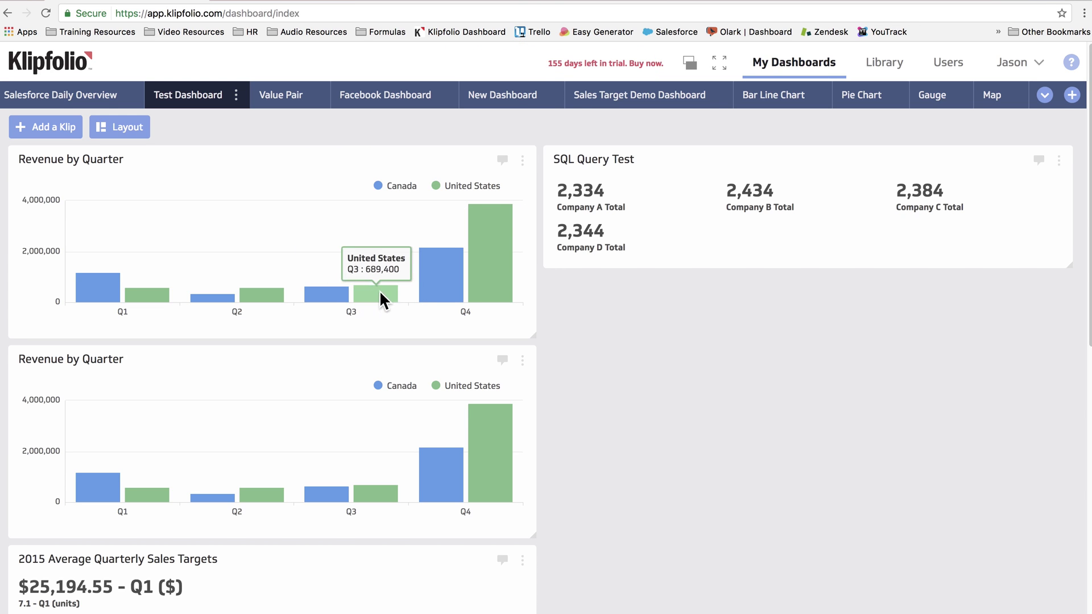
mouse_move(431, 283)
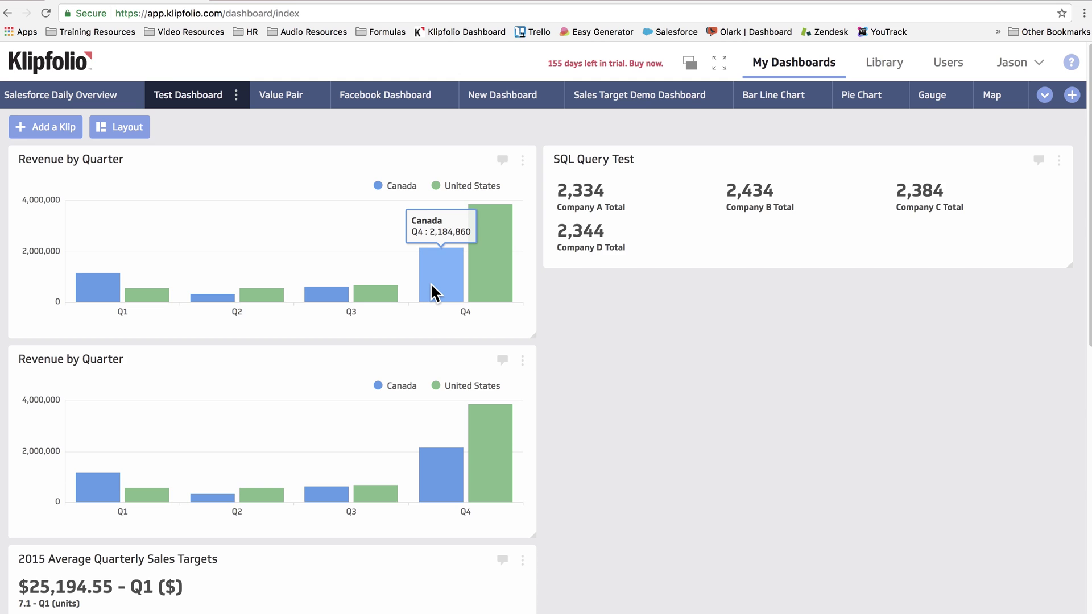
left_click(438, 187)
left_click(438, 186)
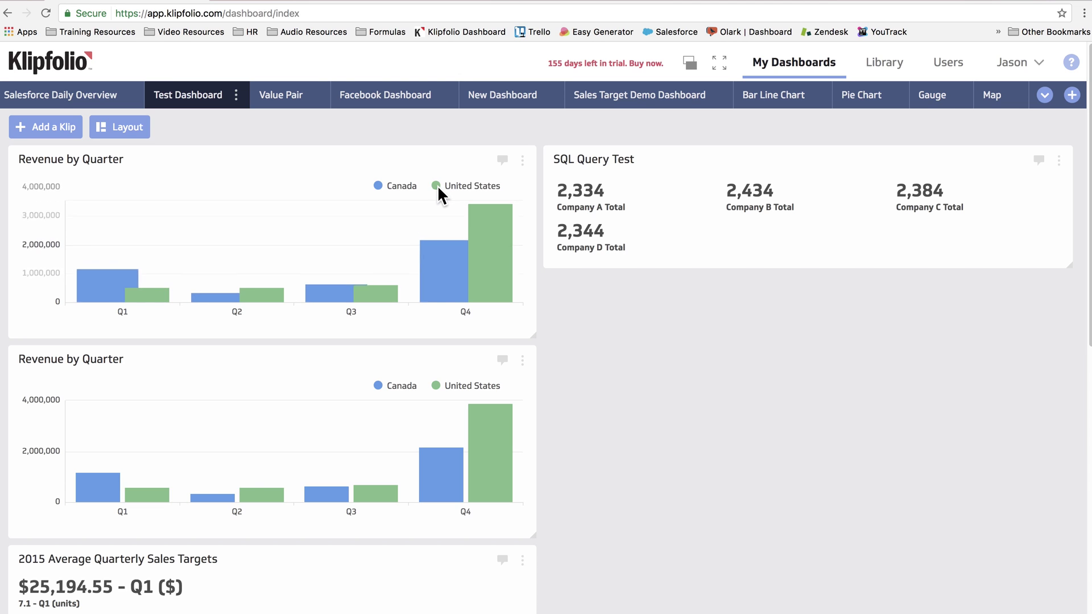
left_click(400, 191)
left_click(401, 192)
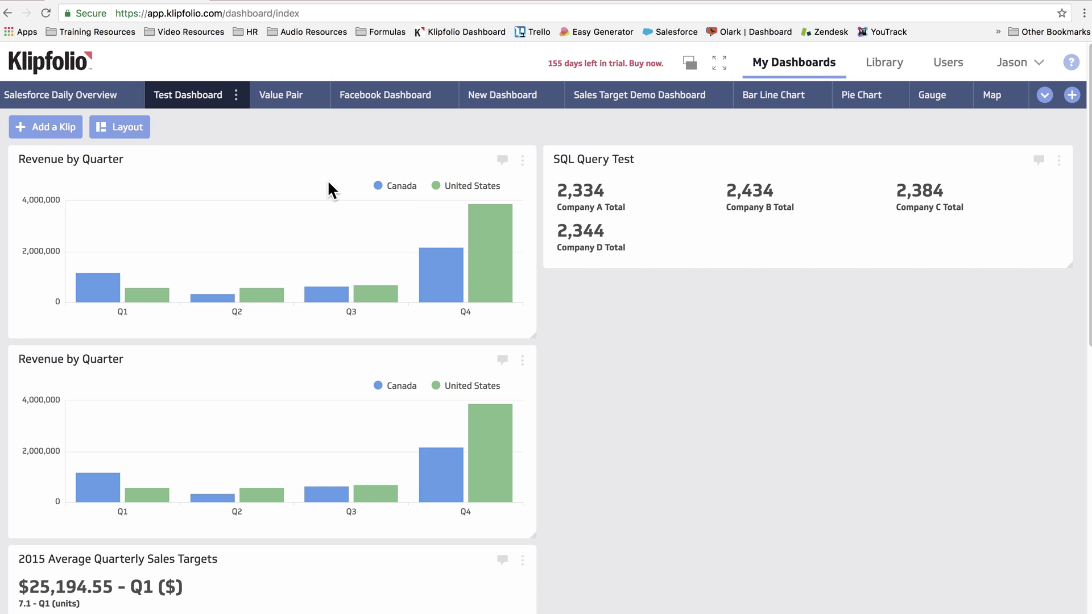